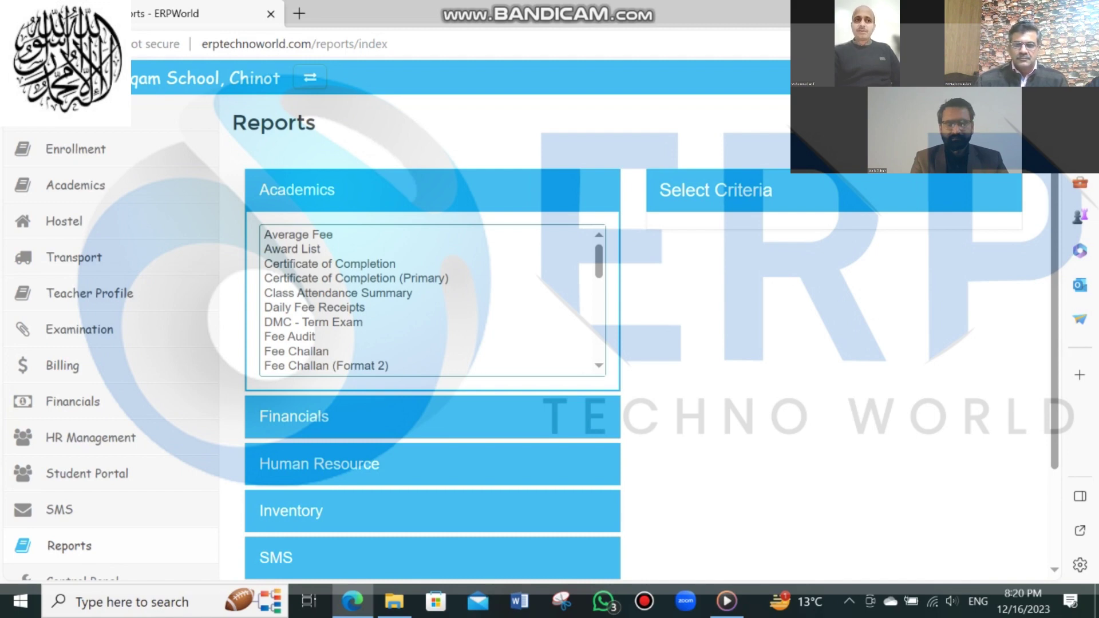
Choose the Fee Challan report and set its criteria to the first listed student, session 2024 and program BISC.
click(297, 352)
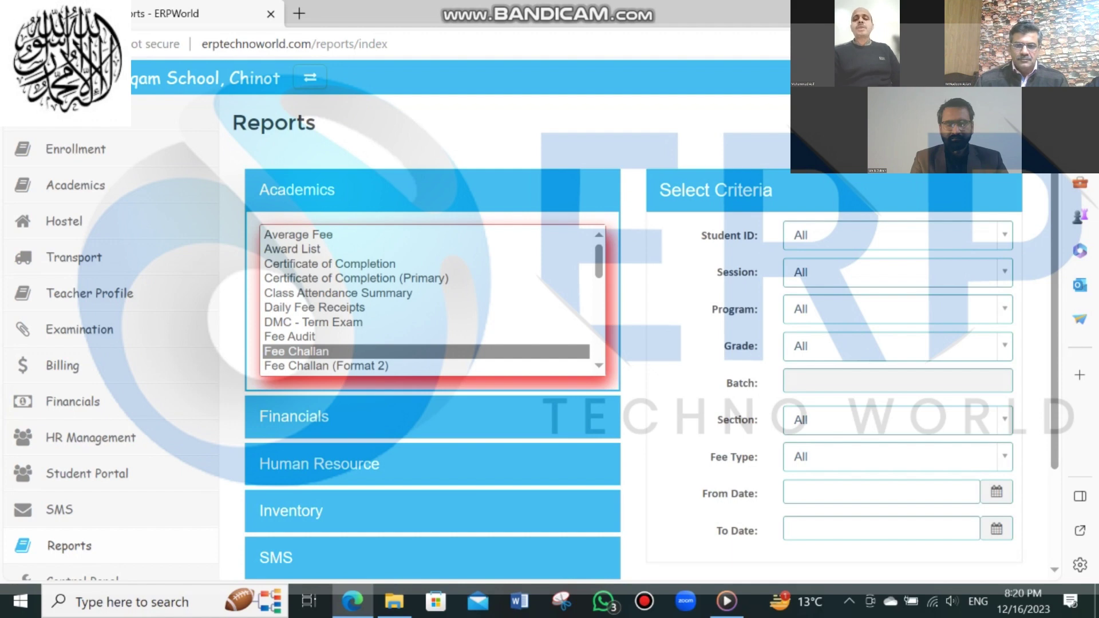
scroll(427, 300, down, 3)
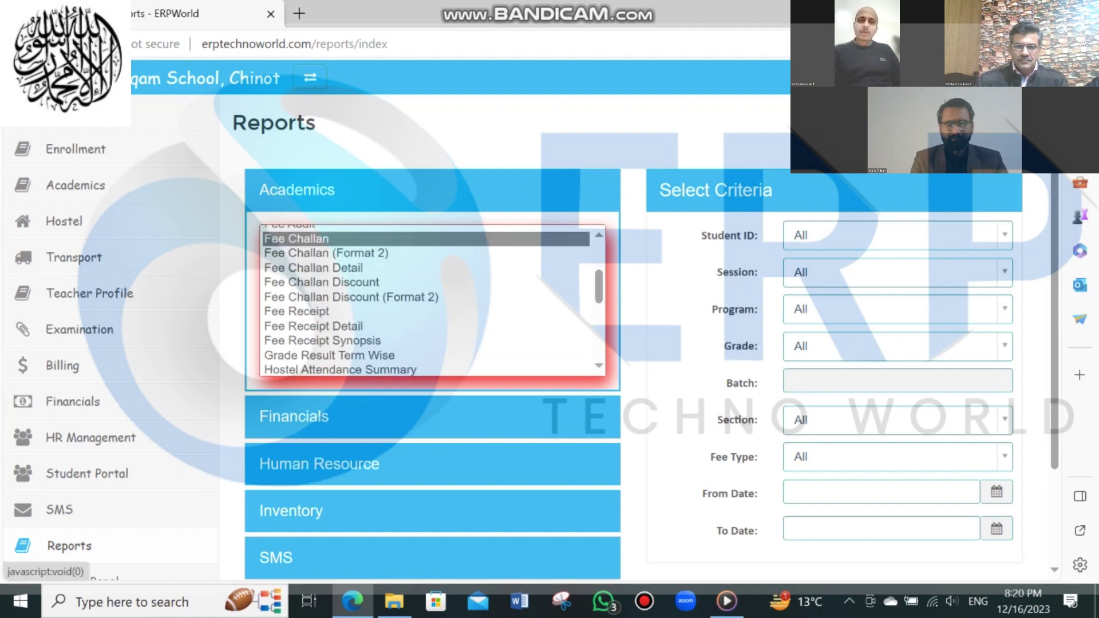
click(894, 235)
click(859, 307)
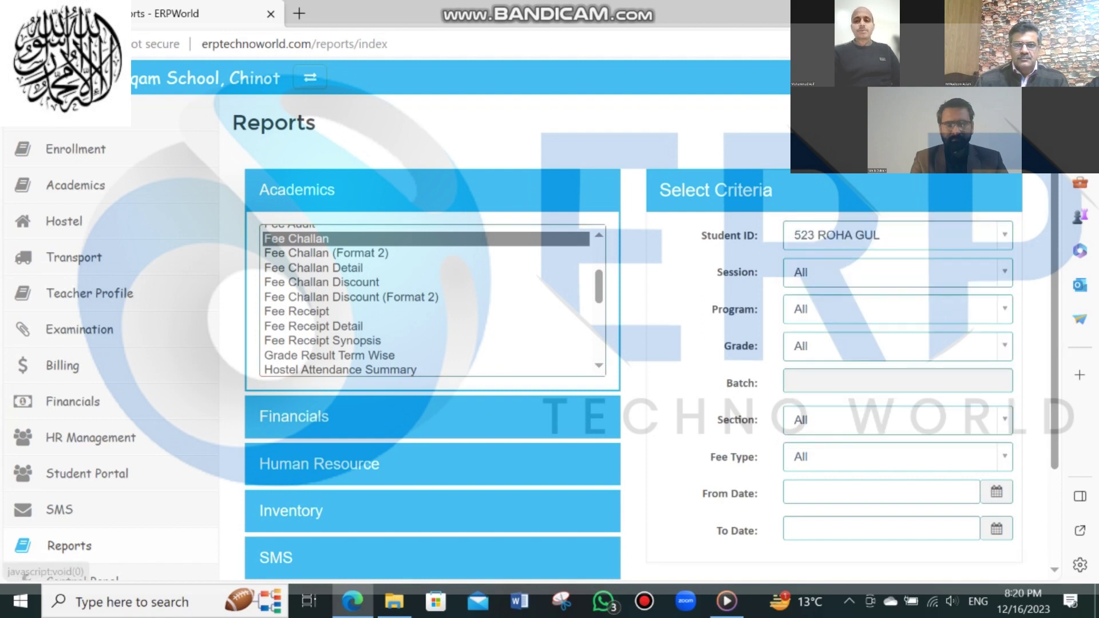
click(894, 273)
click(813, 344)
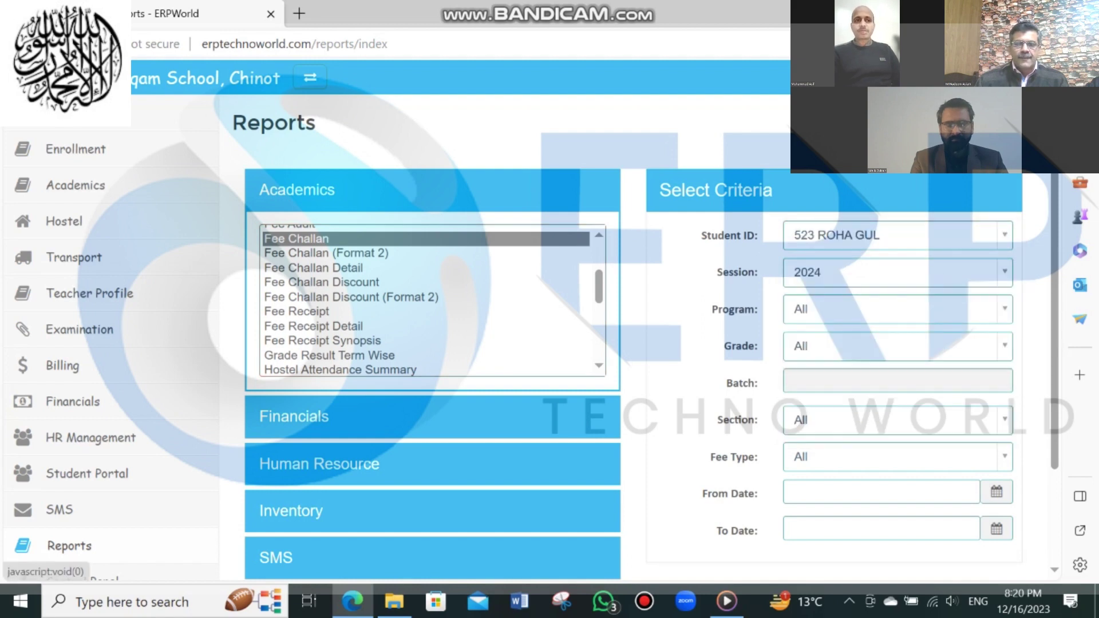
click(893, 310)
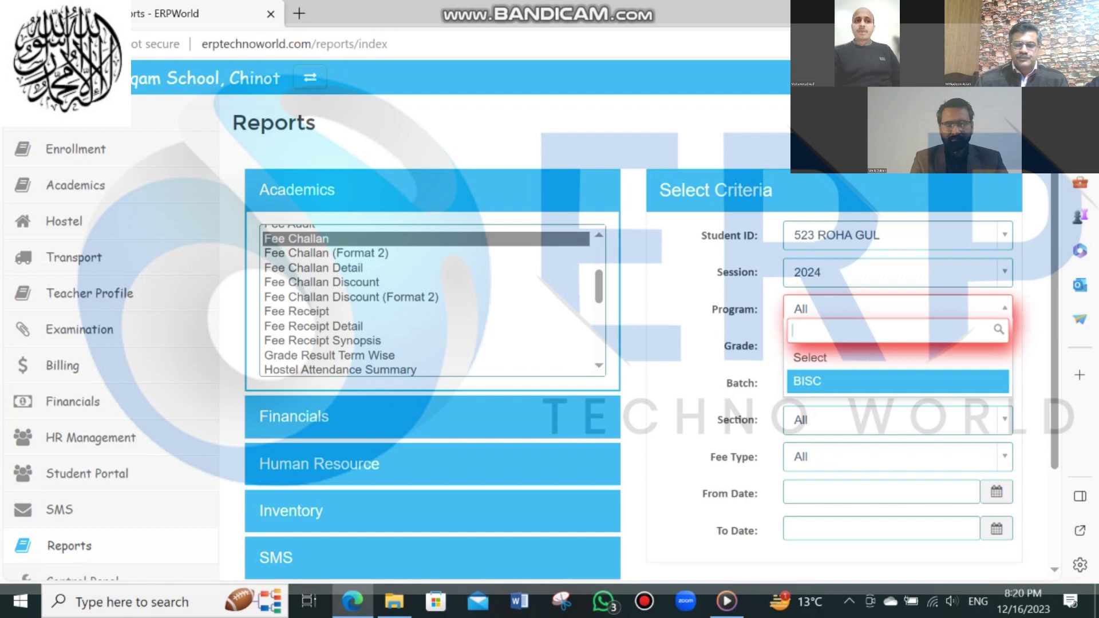
click(814, 381)
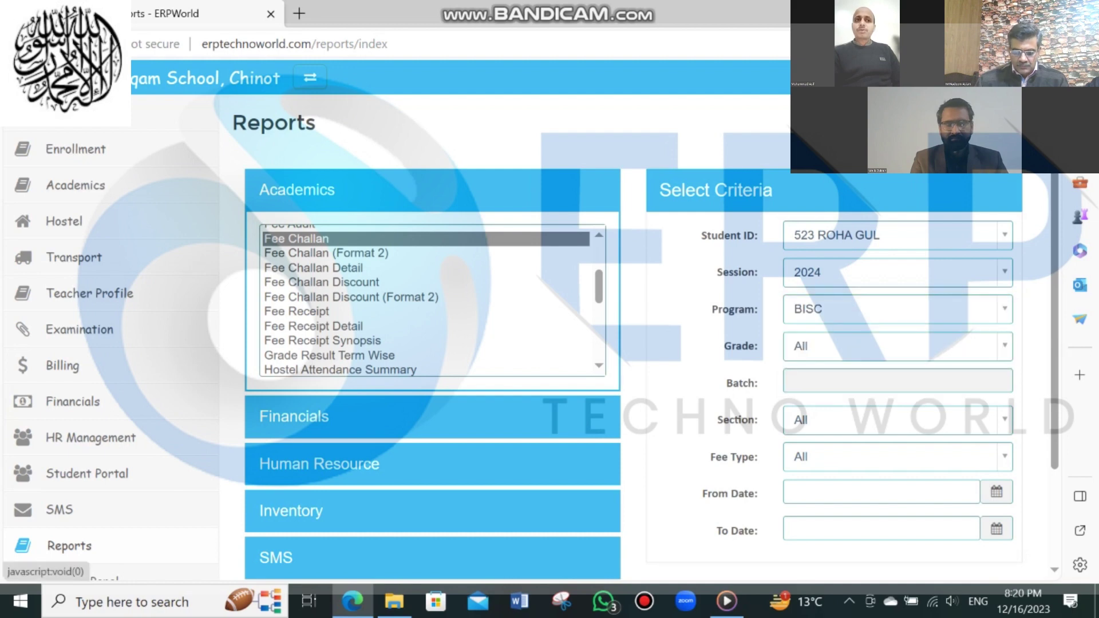
Set the report's date range from 01-Dec-2023 to 16-Dec-2023.
scroll(550, 343, down, 1)
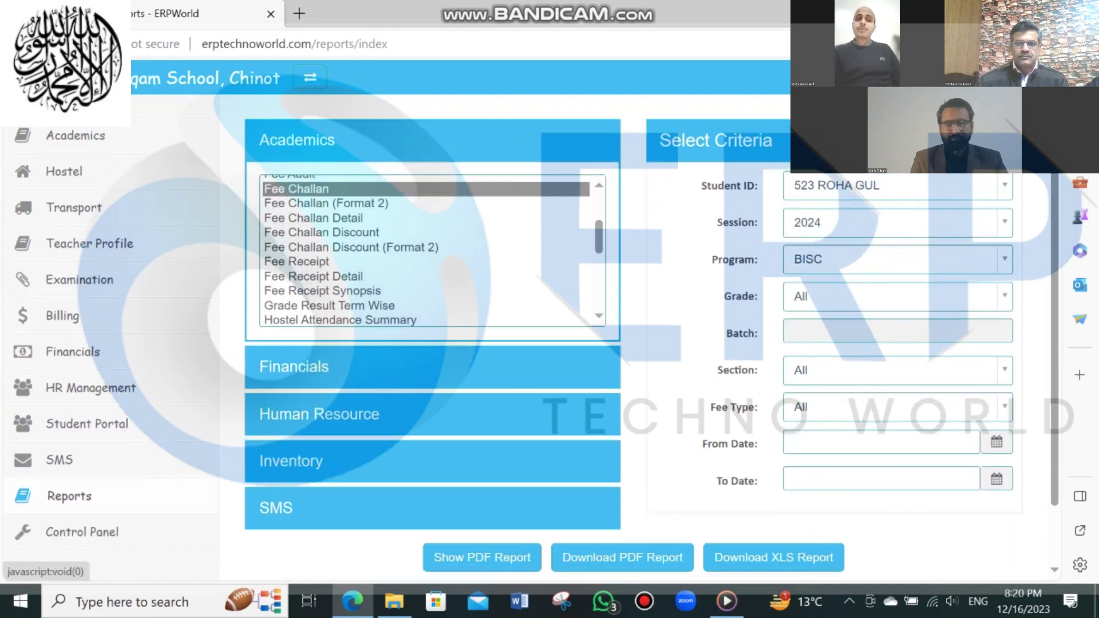
click(997, 442)
click(969, 533)
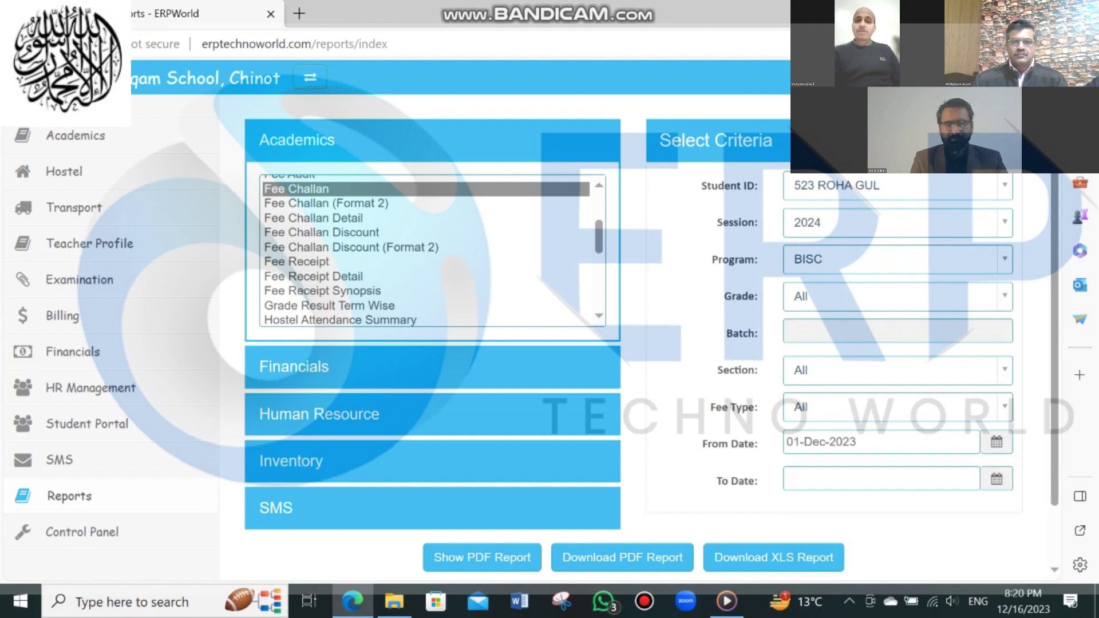
scroll(974, 458, down, 1)
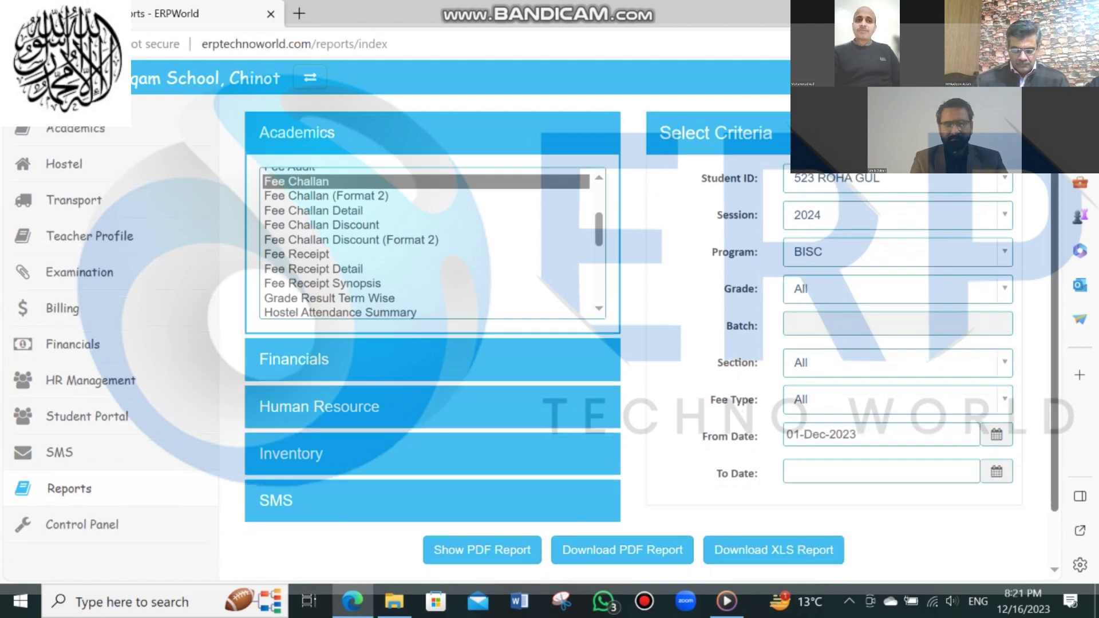
click(997, 421)
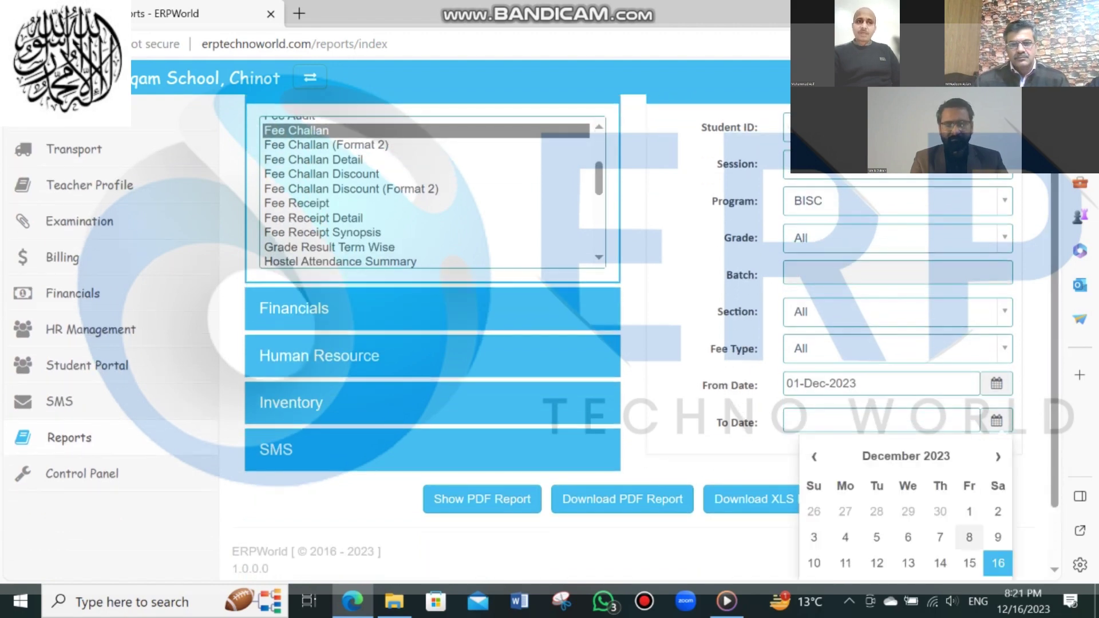
click(998, 563)
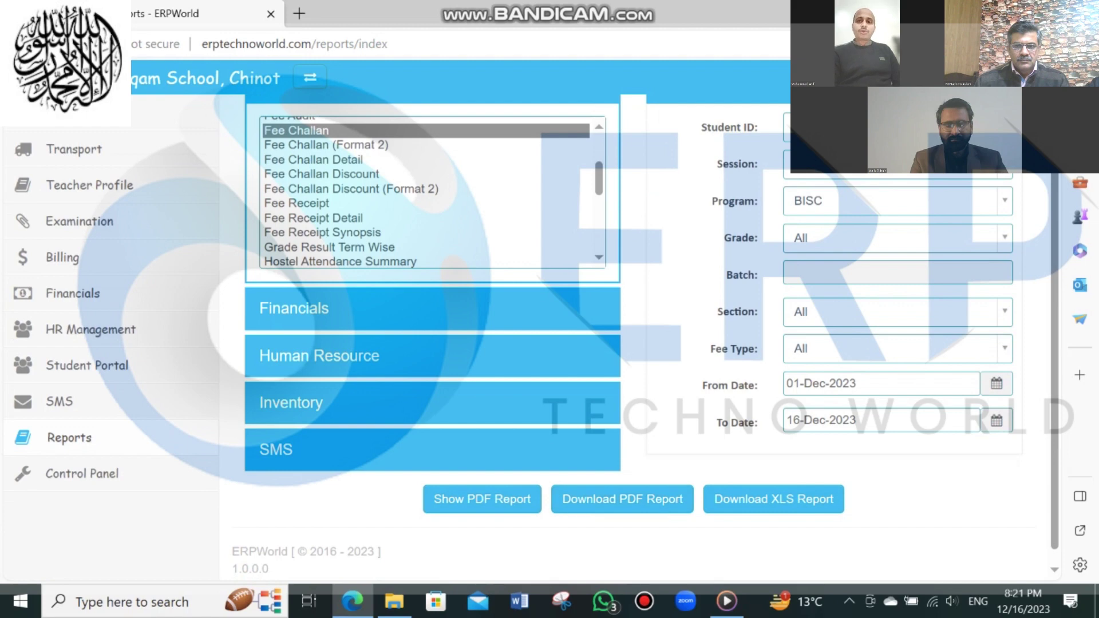
Show the Fee Challan report as a PDF and return to the report selection page.
scroll(278, 491, up, 1)
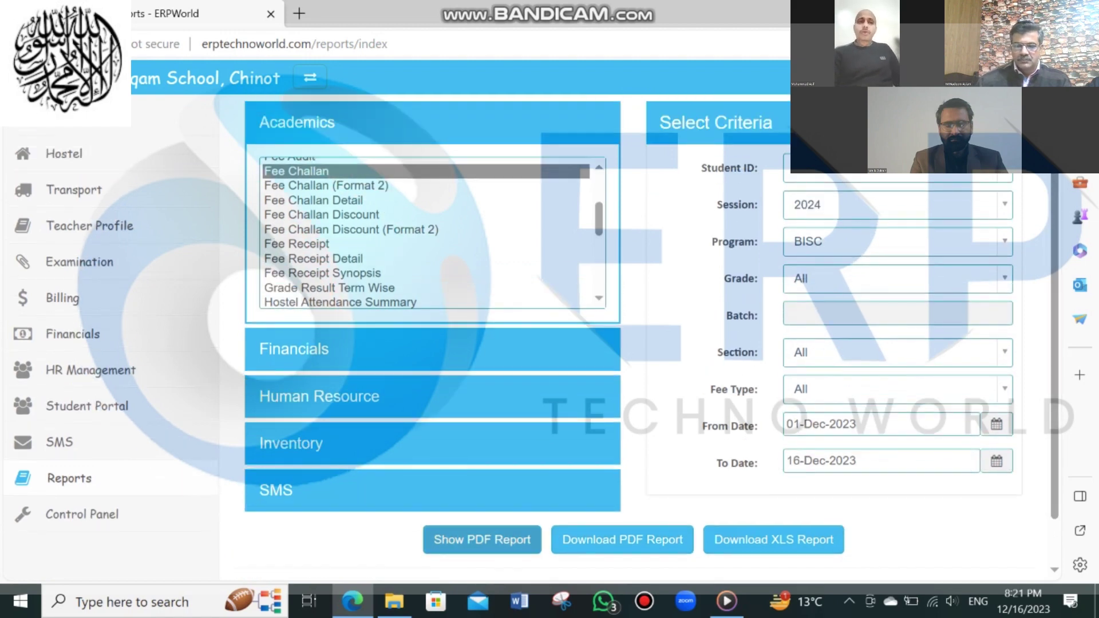
click(482, 540)
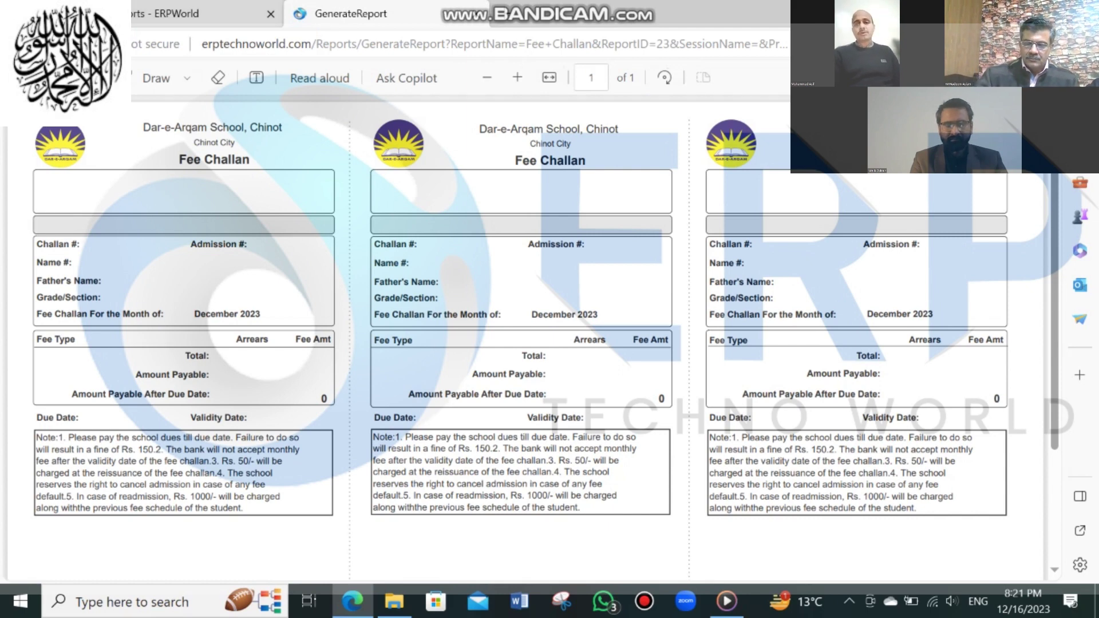
click(201, 14)
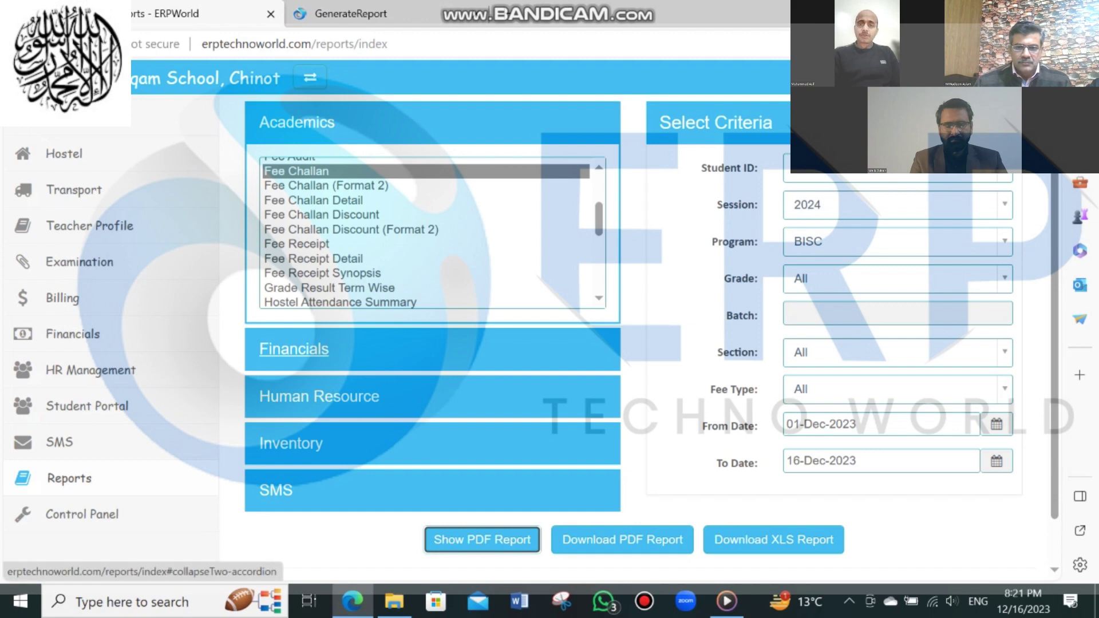
Compare the criteria offered by the Fee Challan (Format 2), Detail, Discount and Discount (Format 2) reports.
click(327, 186)
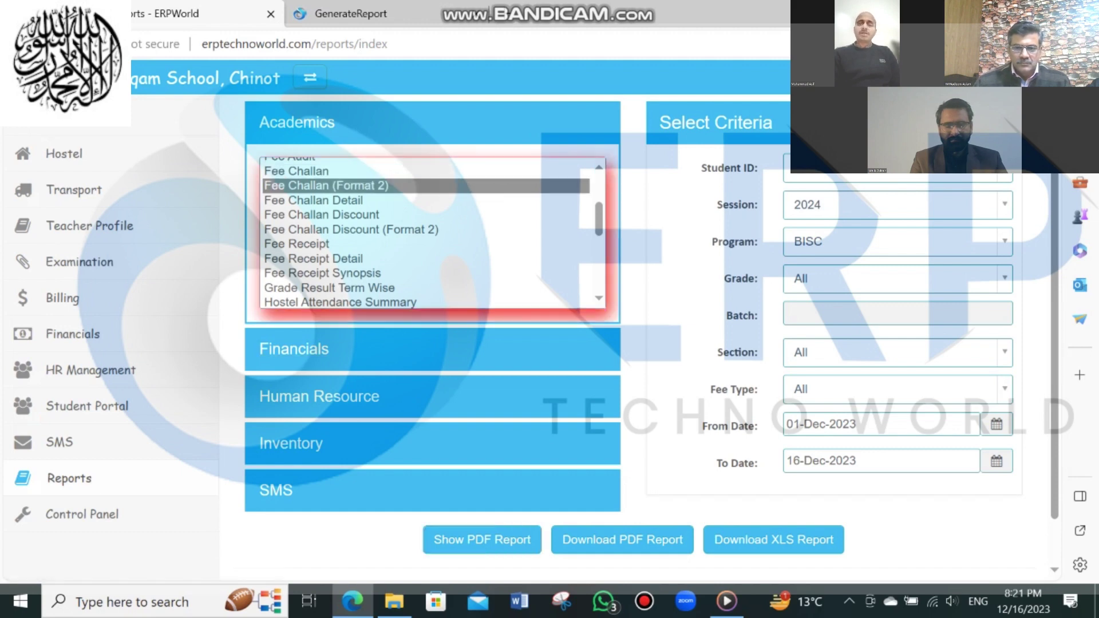
click(327, 200)
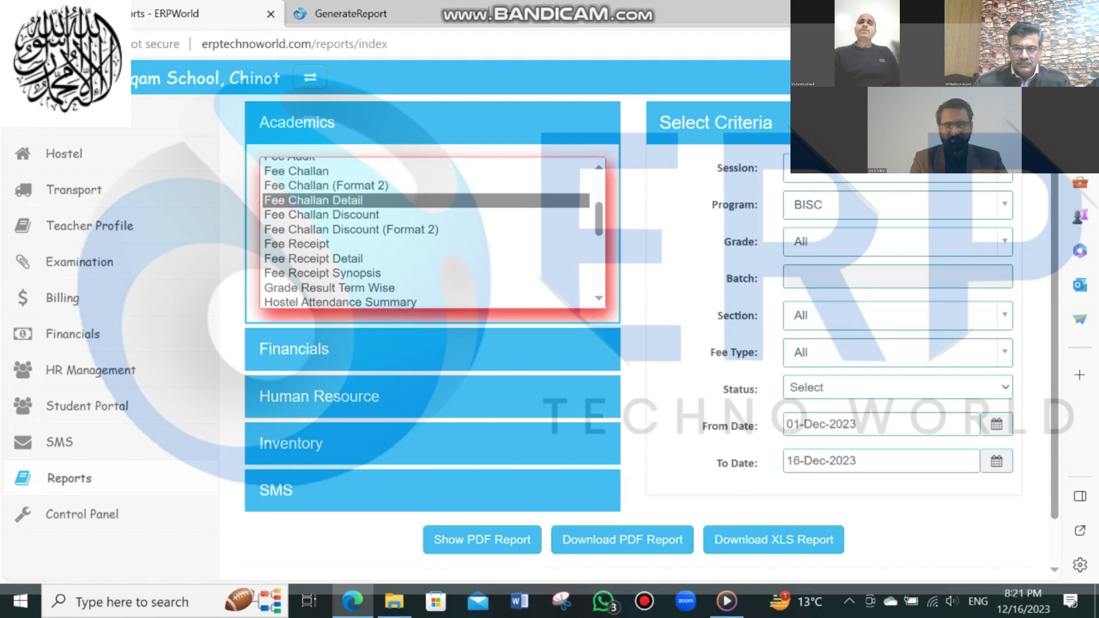
click(327, 214)
click(327, 229)
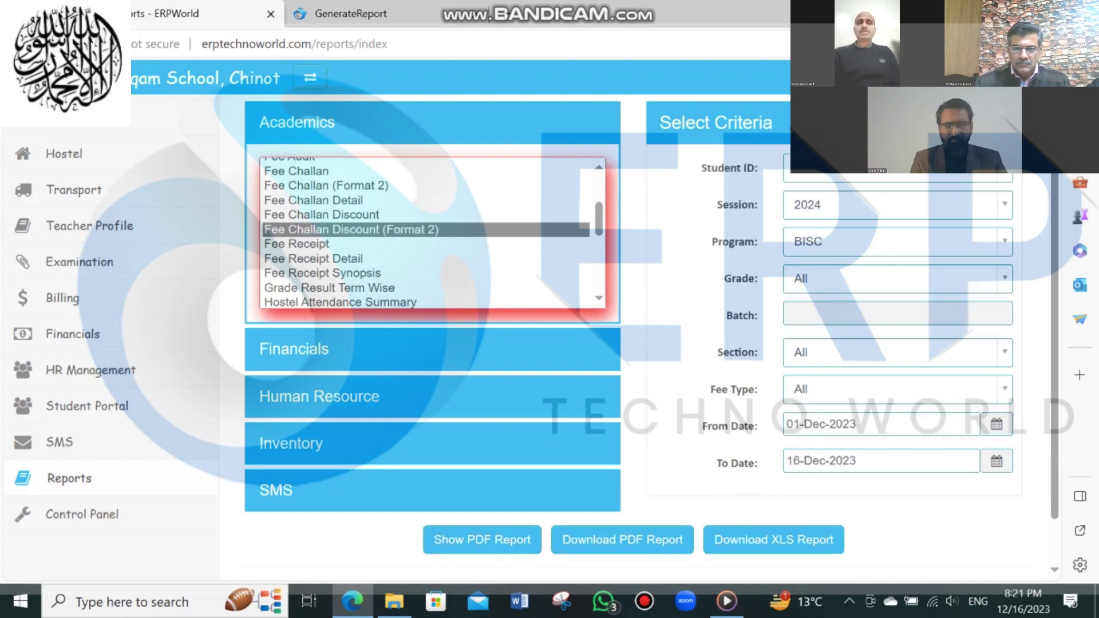
click(326, 214)
click(327, 200)
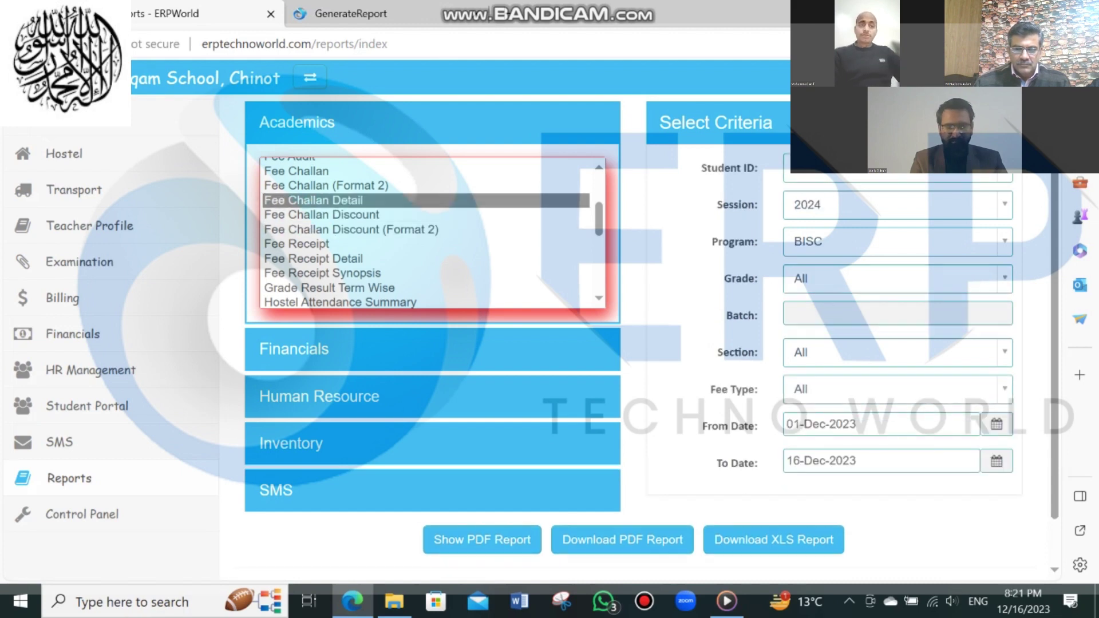
click(327, 186)
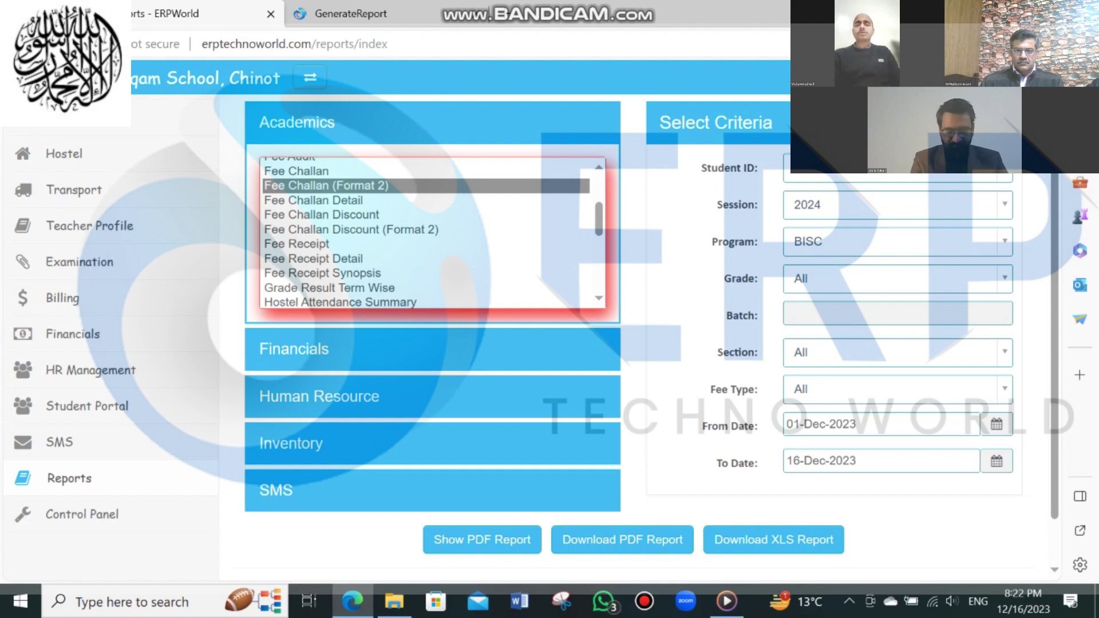
Examine the fee types available as criteria for the Fee Challan Detail report.
click(314, 200)
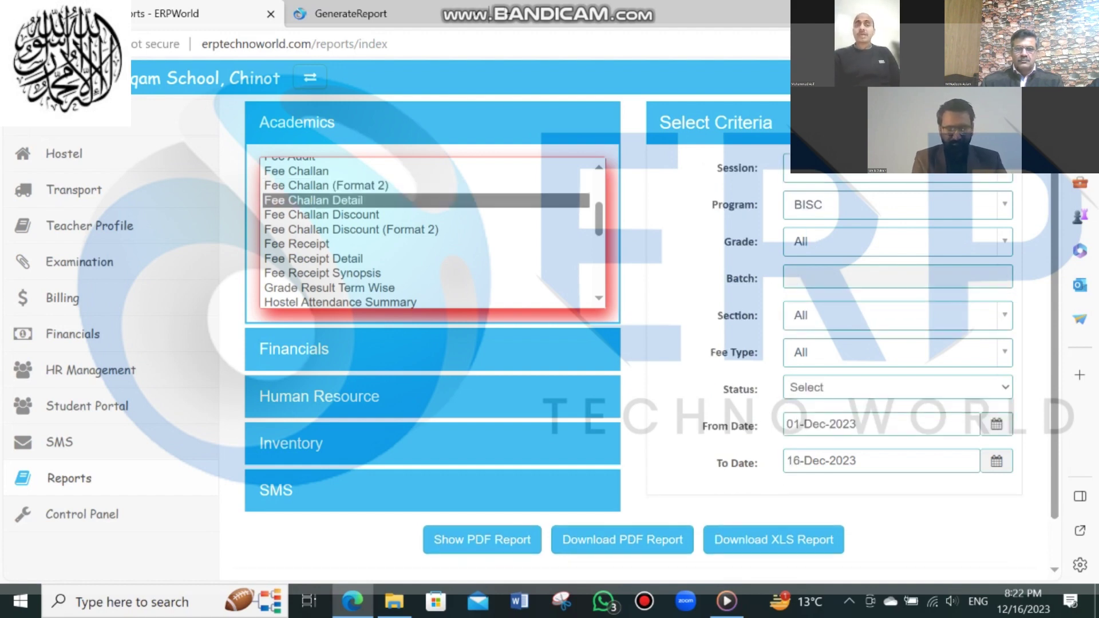
click(893, 352)
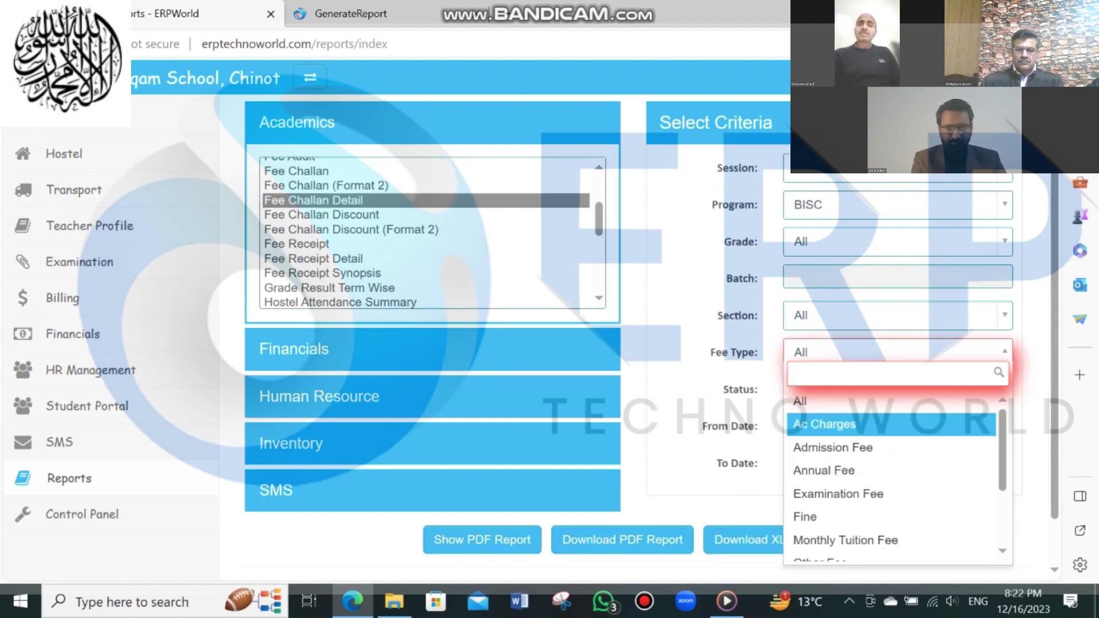
scroll(896, 475, down, 5)
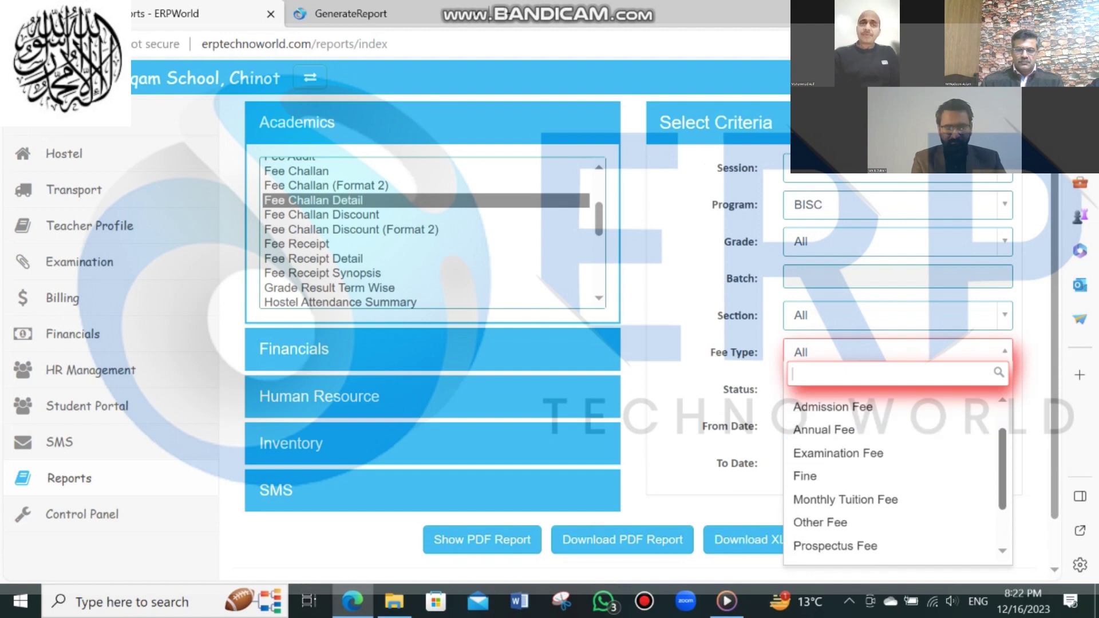
scroll(896, 475, up, 3)
scroll(897, 480, up, 1)
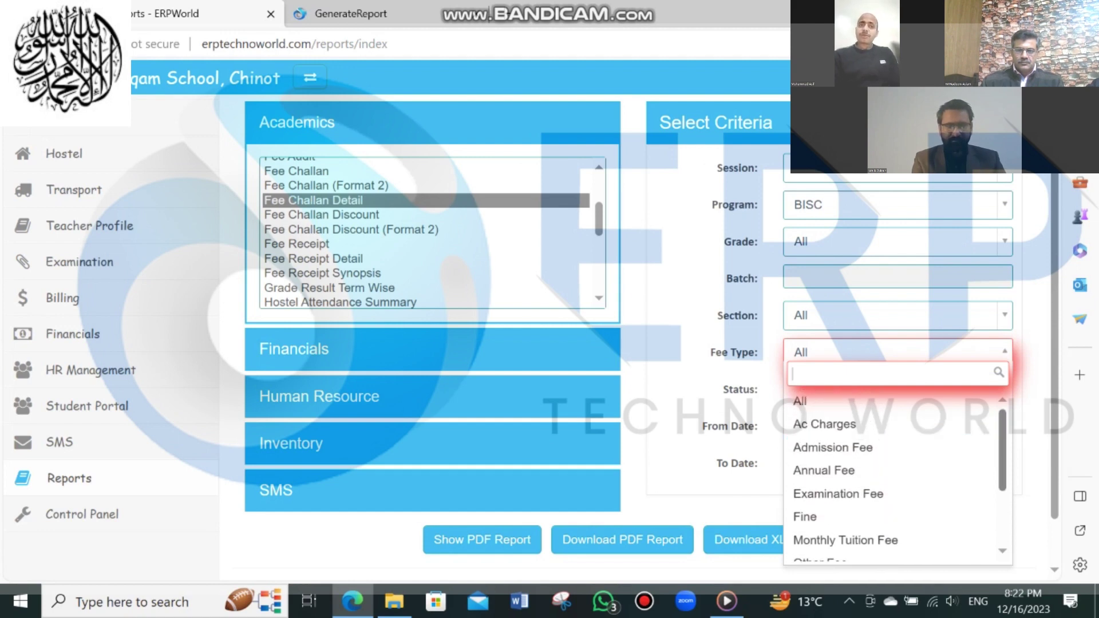
scroll(897, 480, down, 3)
scroll(896, 480, up, 3)
scroll(896, 476, down, 3)
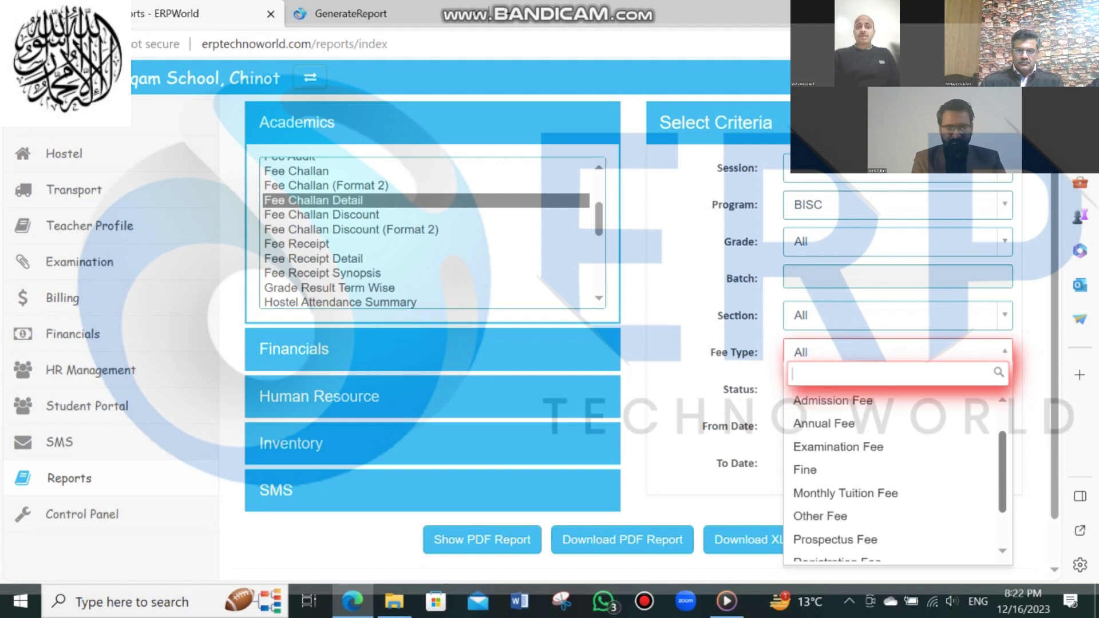
scroll(896, 476, up, 2)
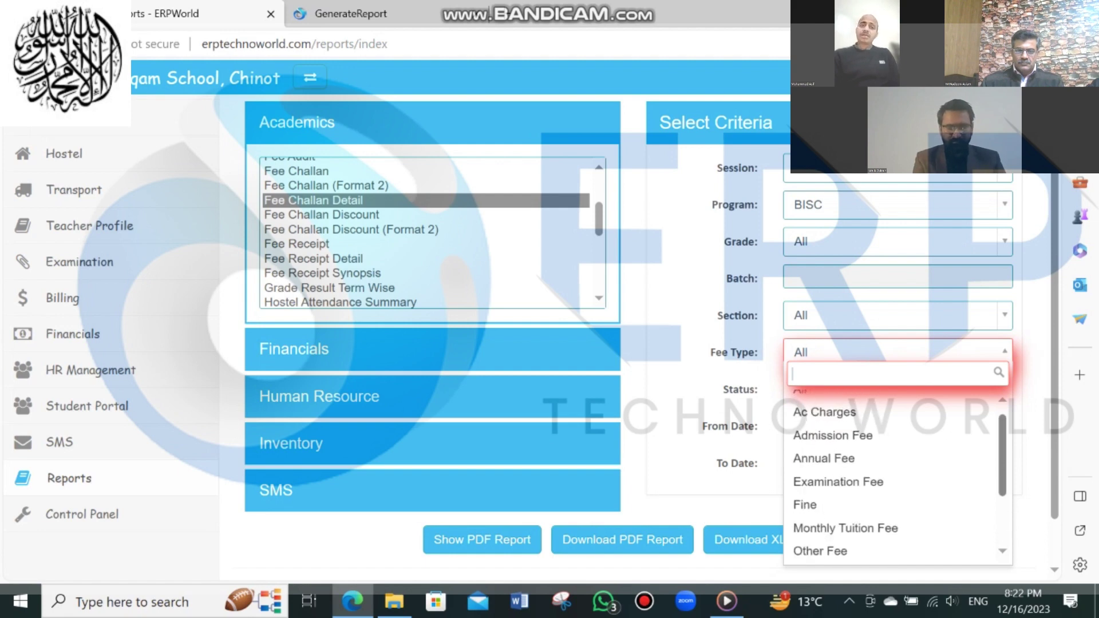
scroll(896, 475, down, 3)
scroll(896, 475, up, 3)
scroll(896, 475, down, 3)
scroll(896, 475, up, 3)
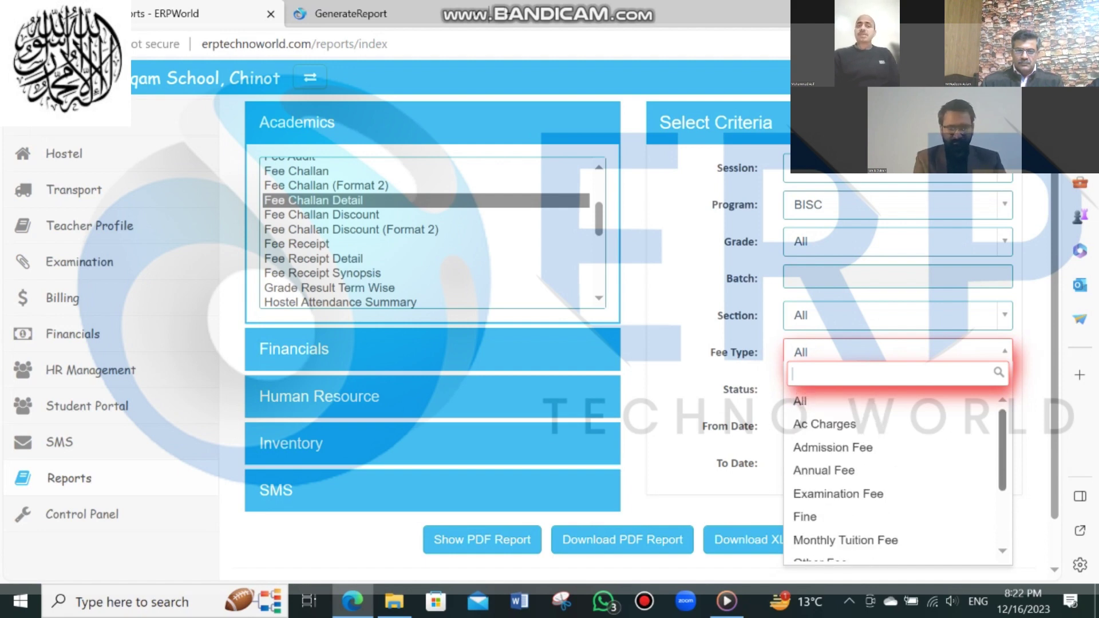
scroll(896, 475, down, 3)
scroll(896, 476, up, 2)
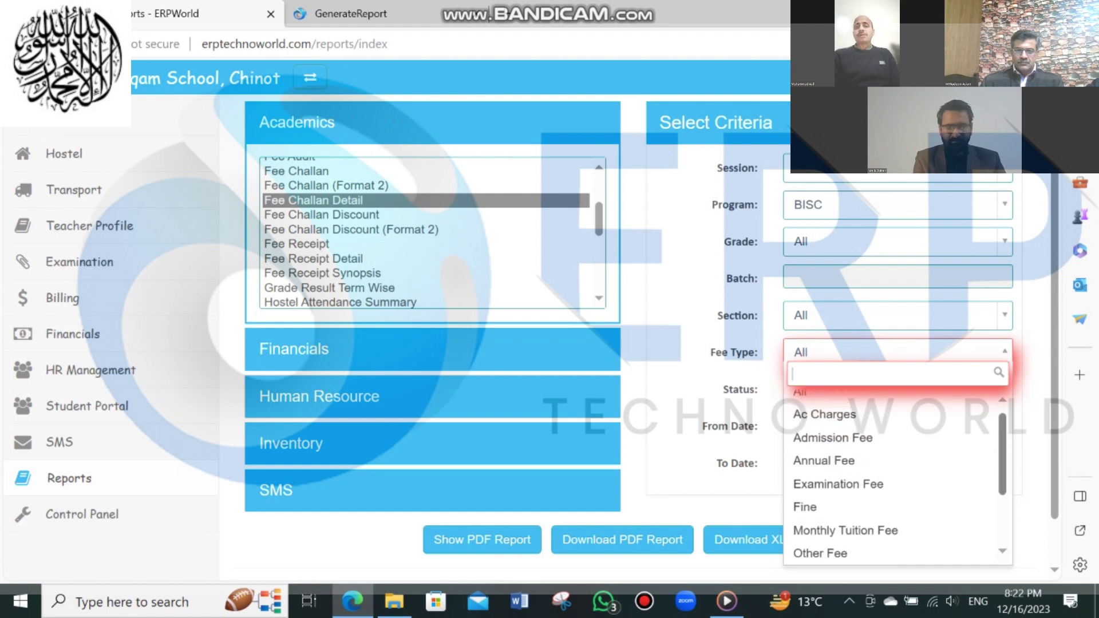
scroll(896, 476, up, 1)
scroll(896, 475, down, 3)
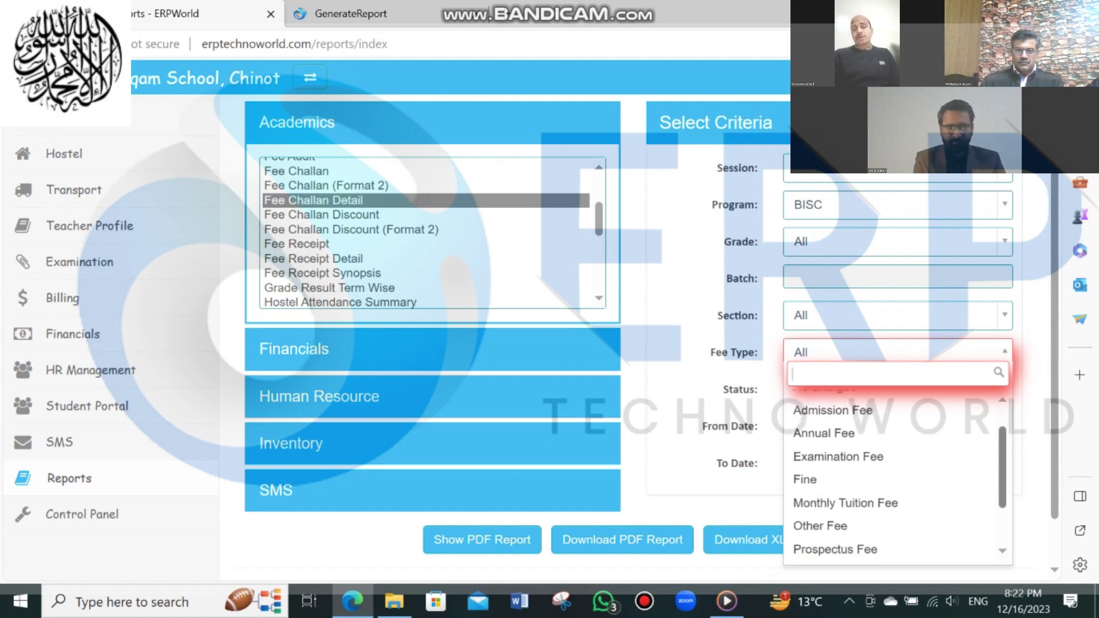
scroll(896, 475, up, 3)
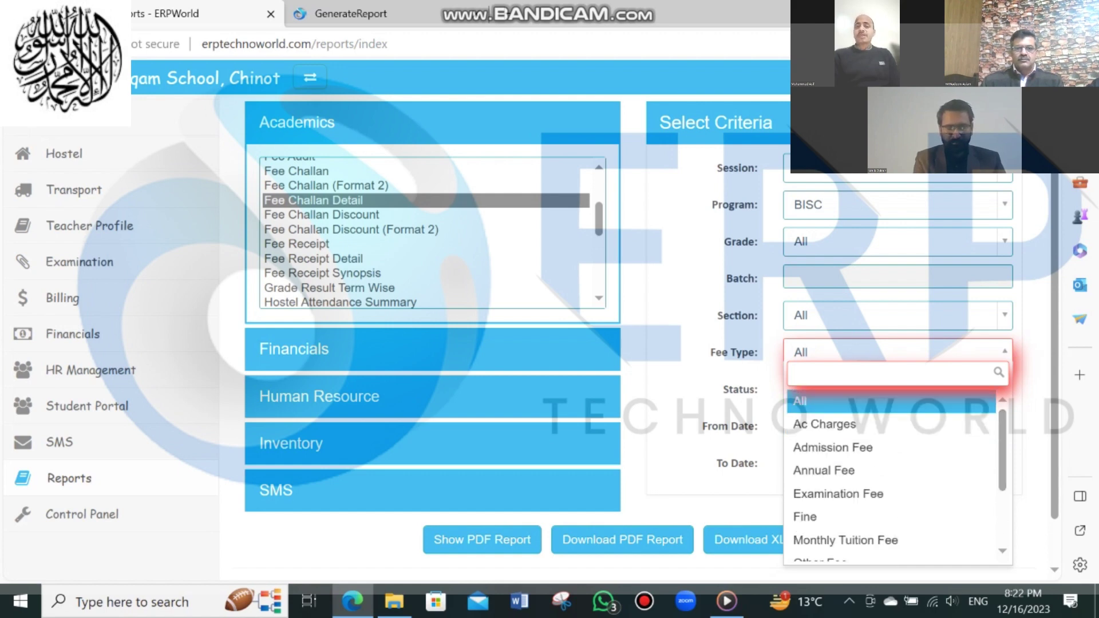
click(896, 352)
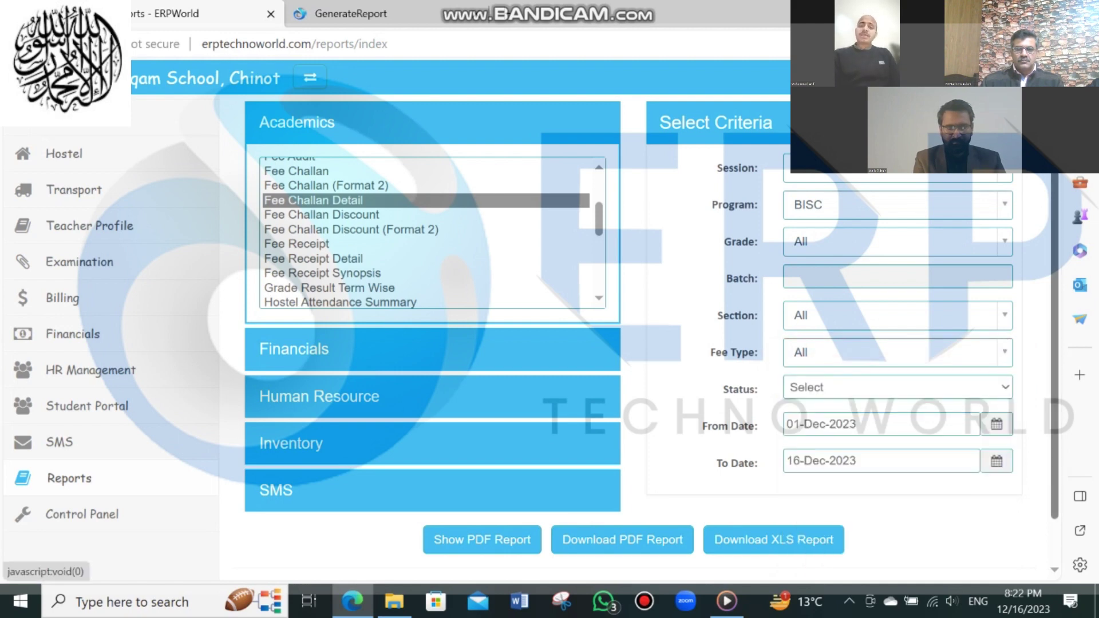
Choose the Fee Challan (Format 2) report and set its Student ID criterion to All.
scroll(630, 343, up, 1)
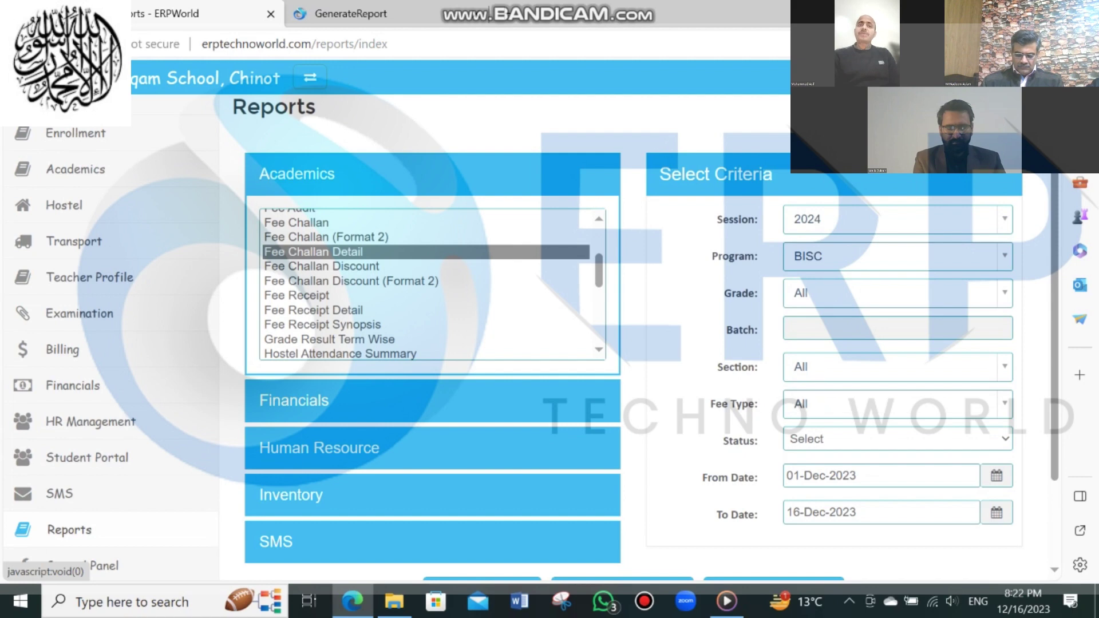
click(326, 237)
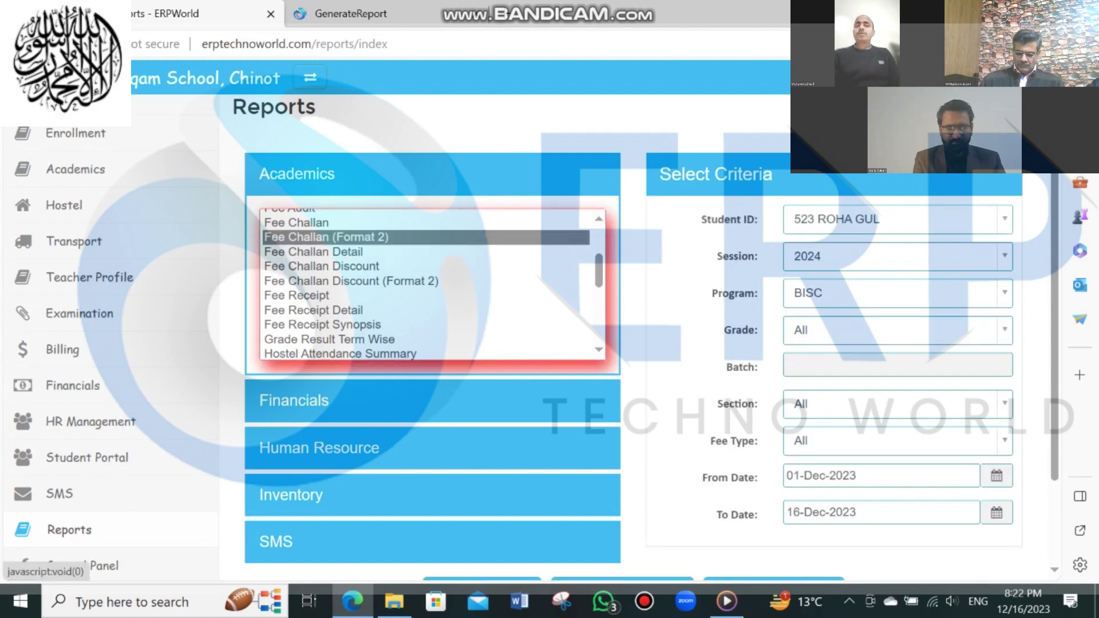
click(895, 220)
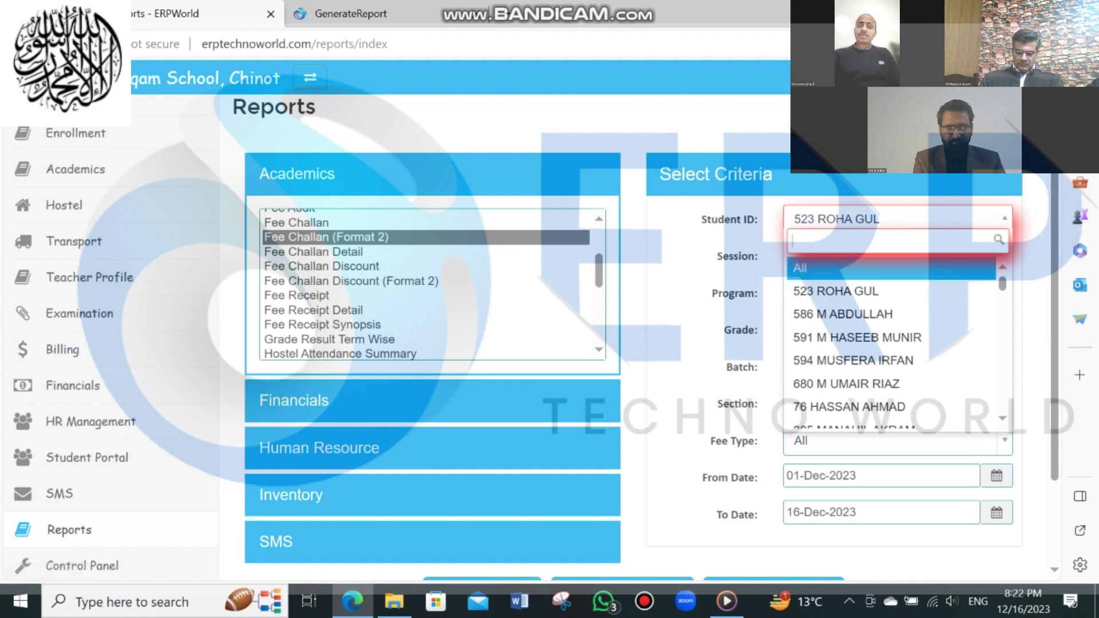
click(882, 267)
click(897, 220)
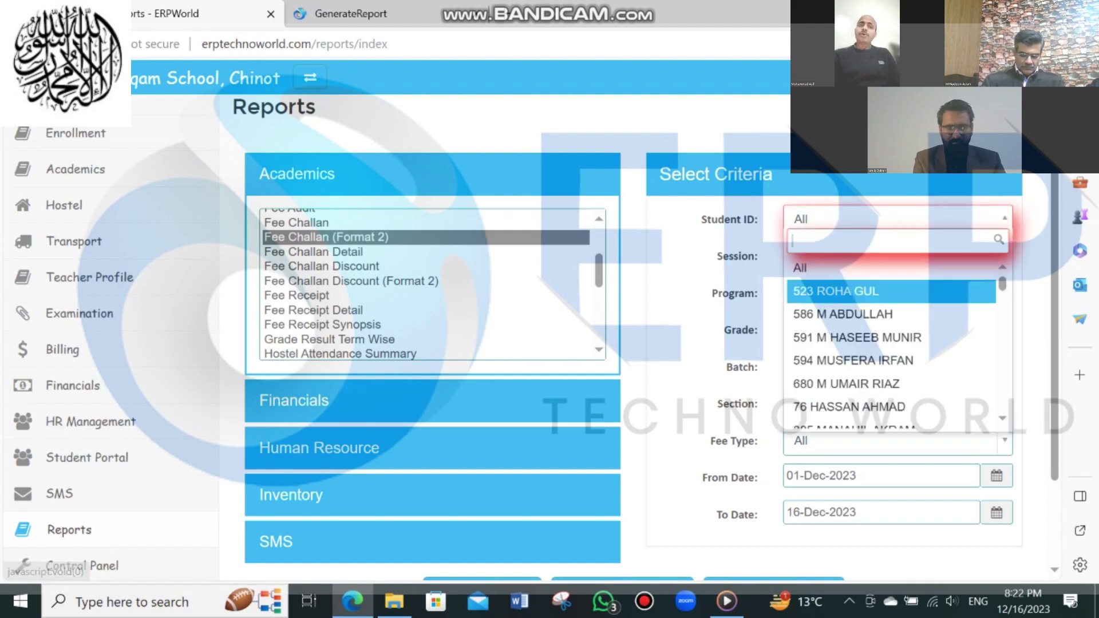
click(891, 267)
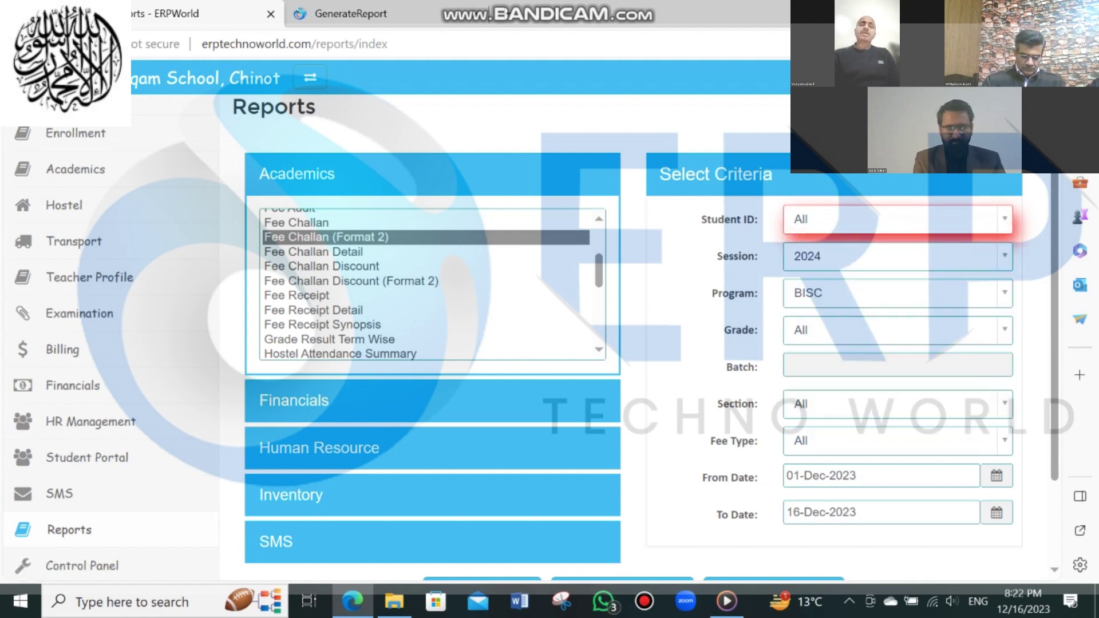
Set the Fee Challan (Format 2) report's Grade criterion to Pre Nursery and its Section to All.
click(897, 331)
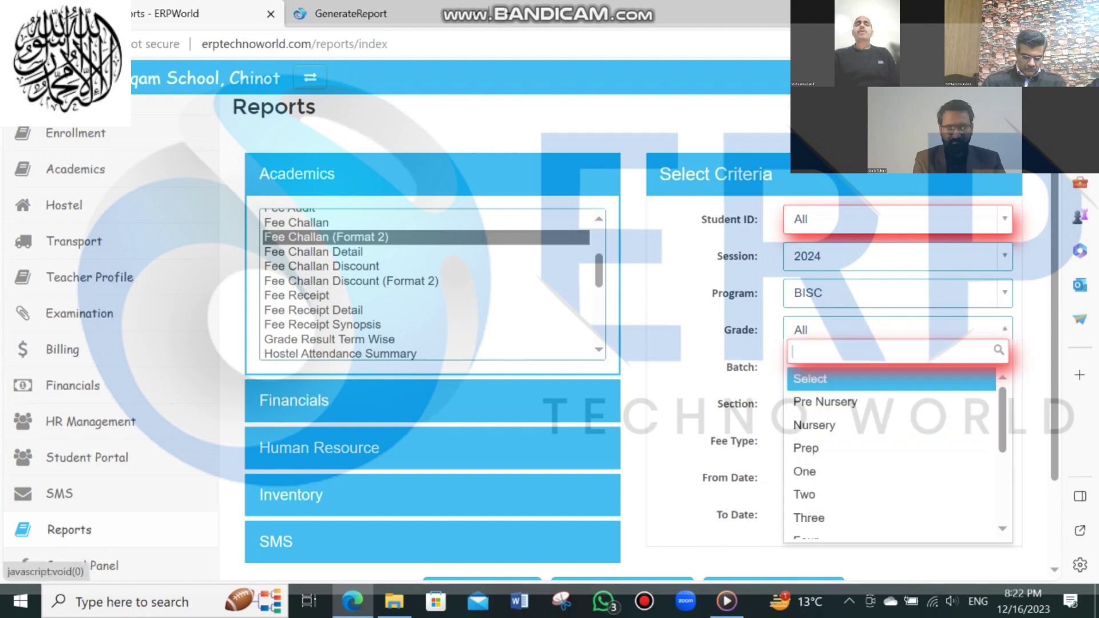
click(859, 402)
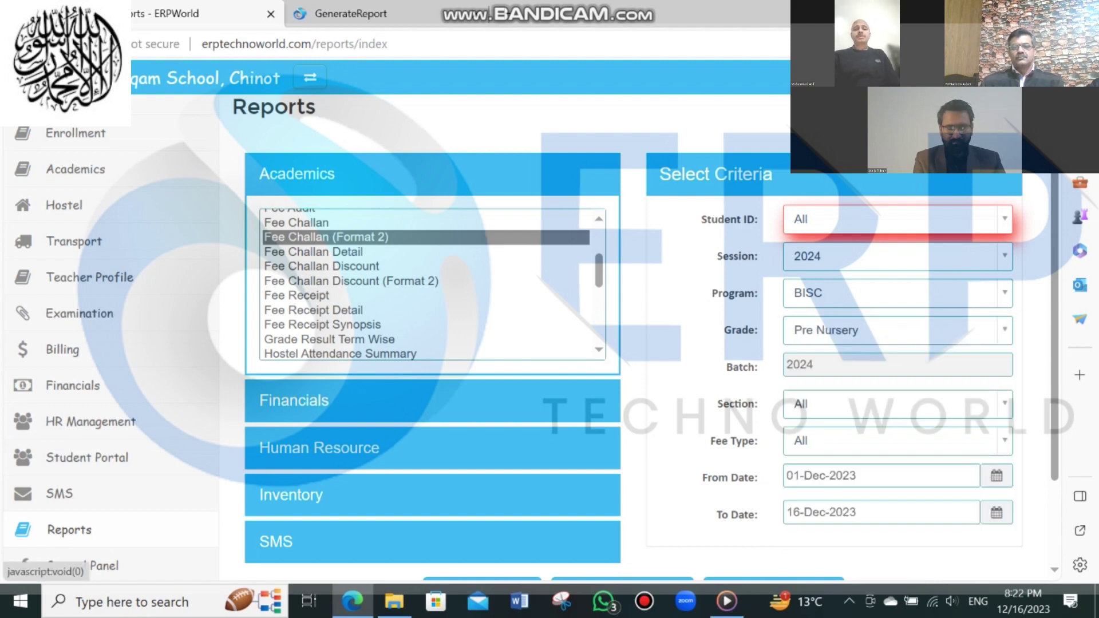
click(893, 404)
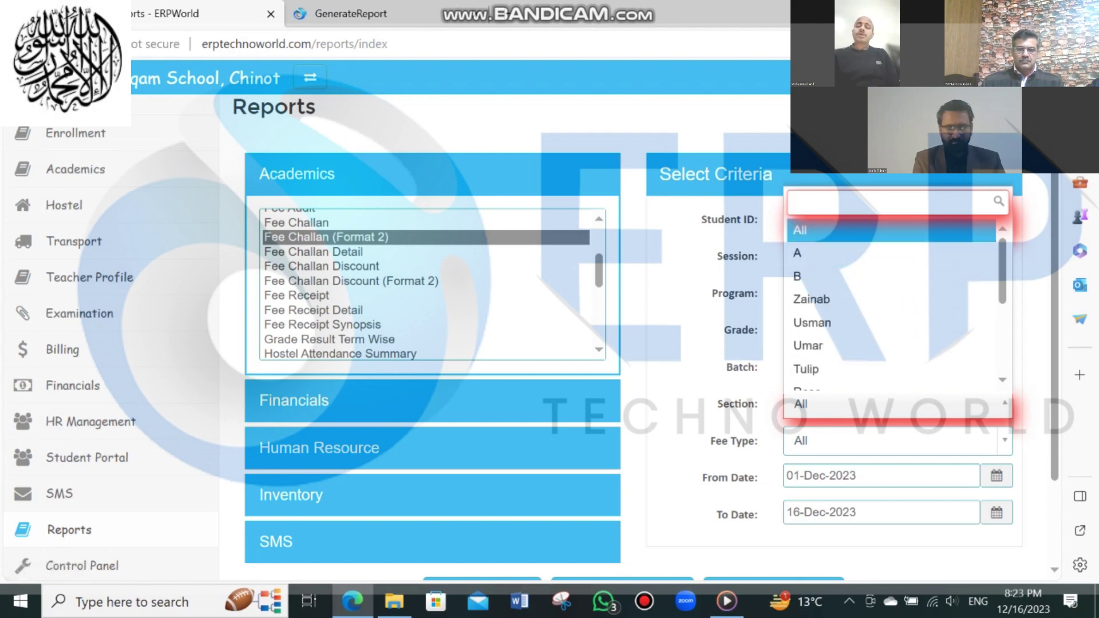
click(893, 230)
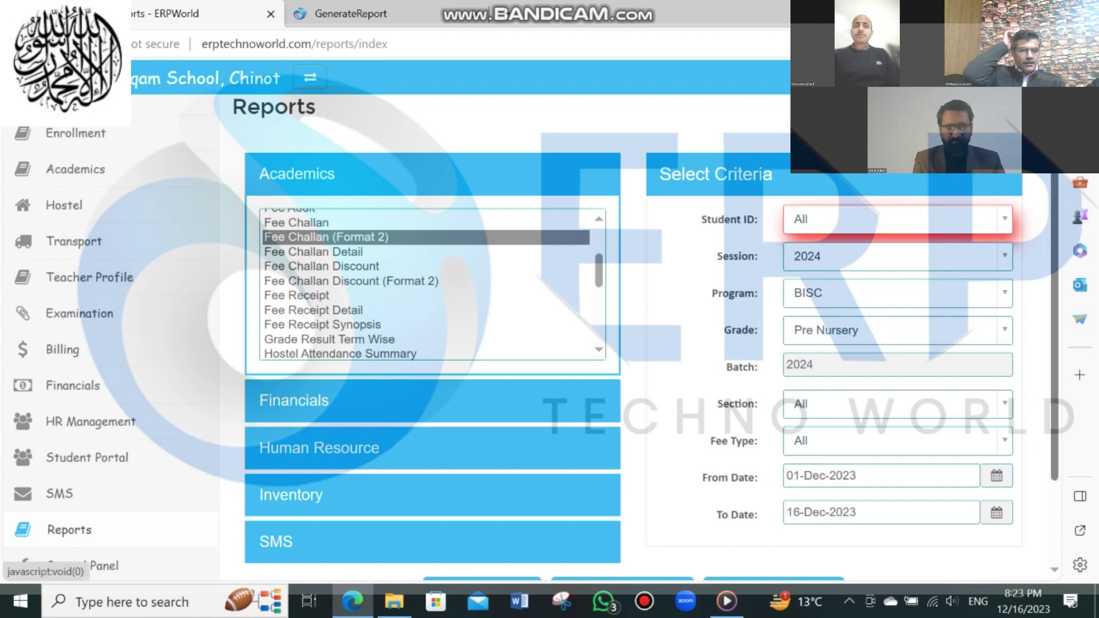
Examine the fee types offered for the Fee Challan (Format 2) report and keep the Fee Type criterion at All.
scroll(893, 400, down, 2)
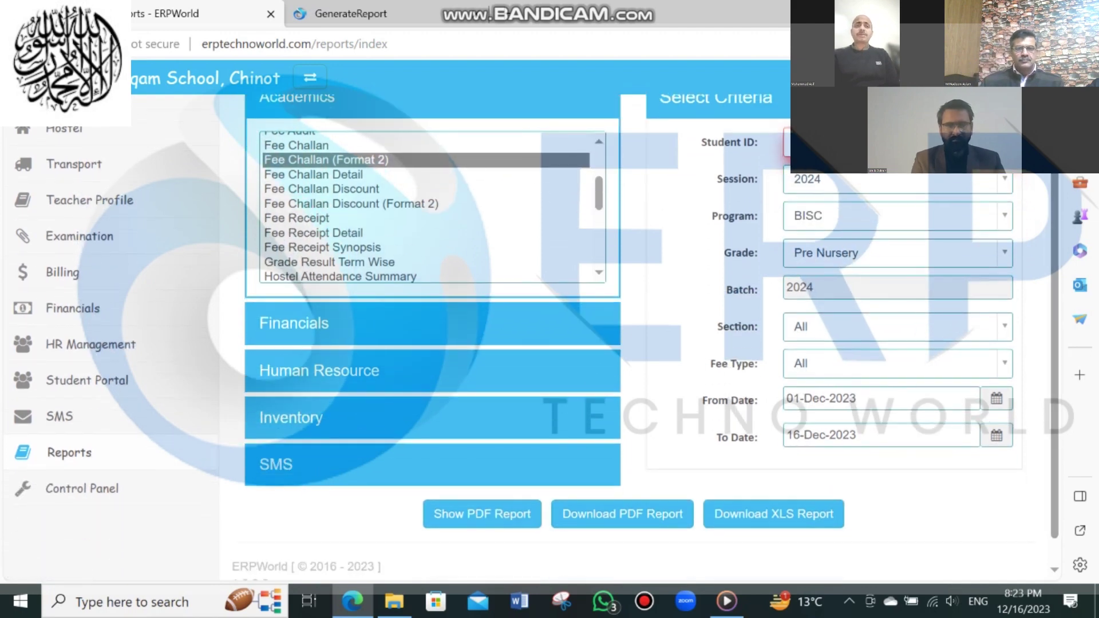
click(893, 363)
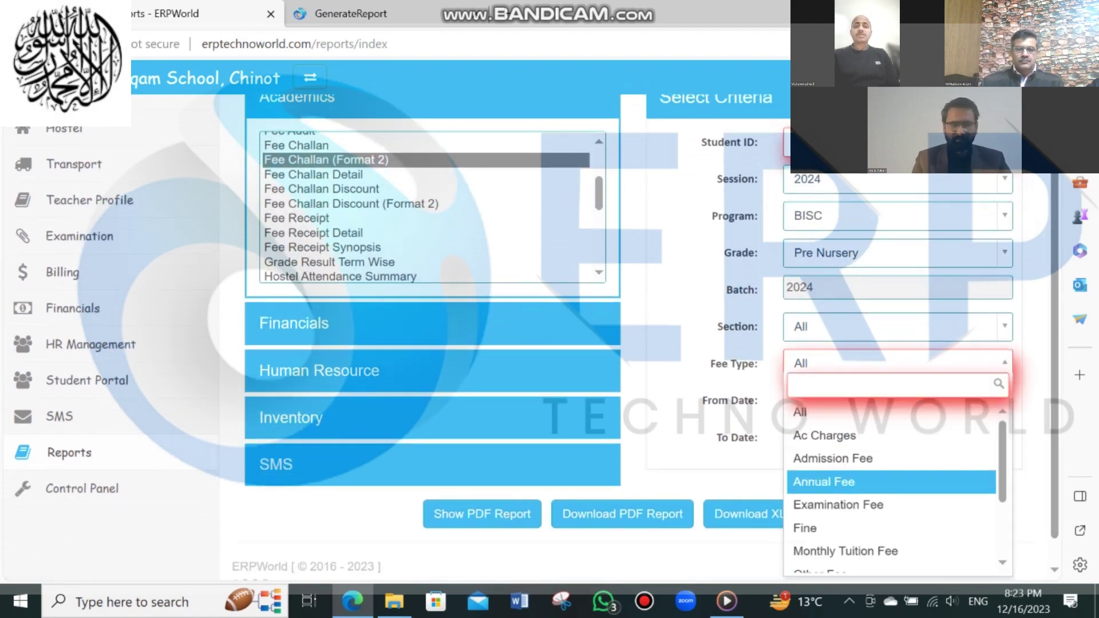
scroll(893, 492, down, 3)
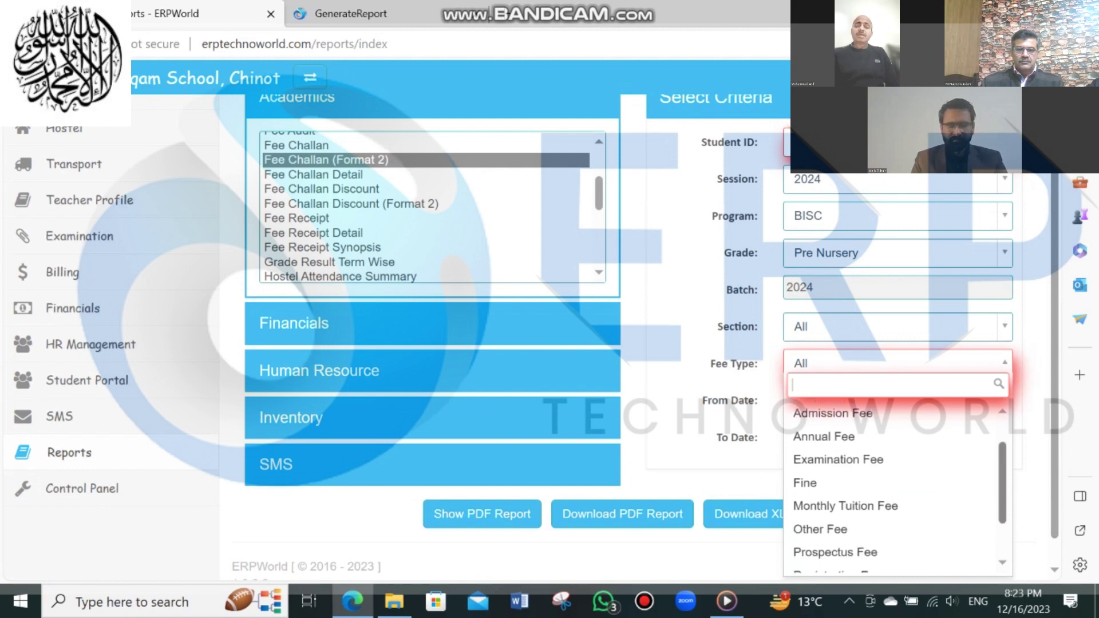
scroll(893, 492, up, 2)
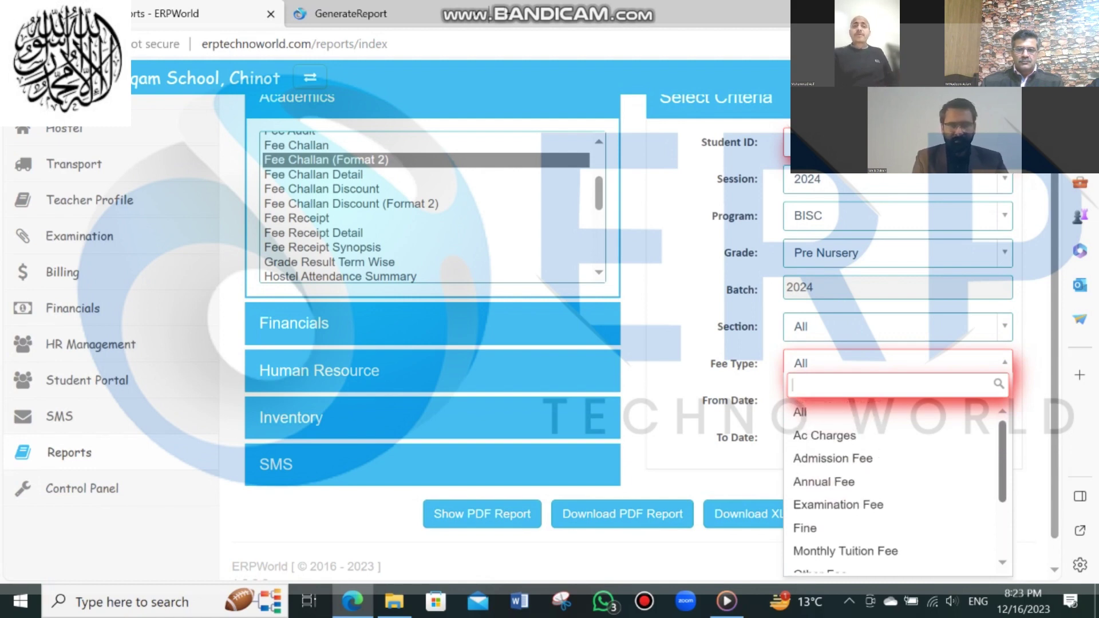
scroll(893, 493, down, 2)
scroll(893, 493, up, 2)
scroll(894, 493, down, 2)
scroll(893, 493, up, 2)
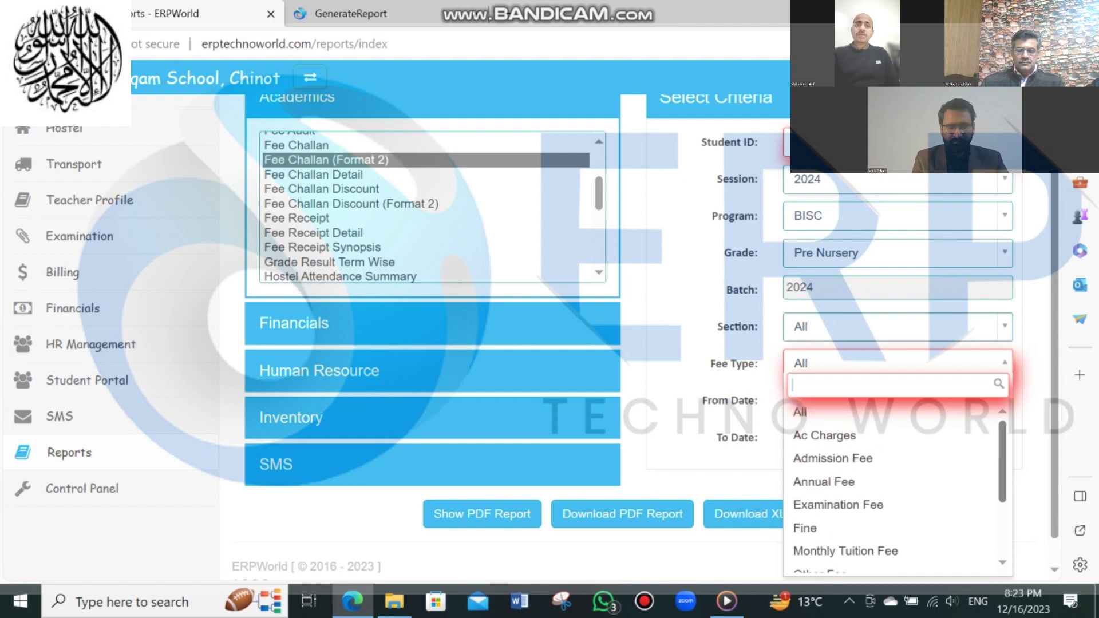
scroll(893, 493, down, 2)
scroll(893, 493, up, 2)
scroll(893, 492, down, 3)
scroll(894, 492, up, 1)
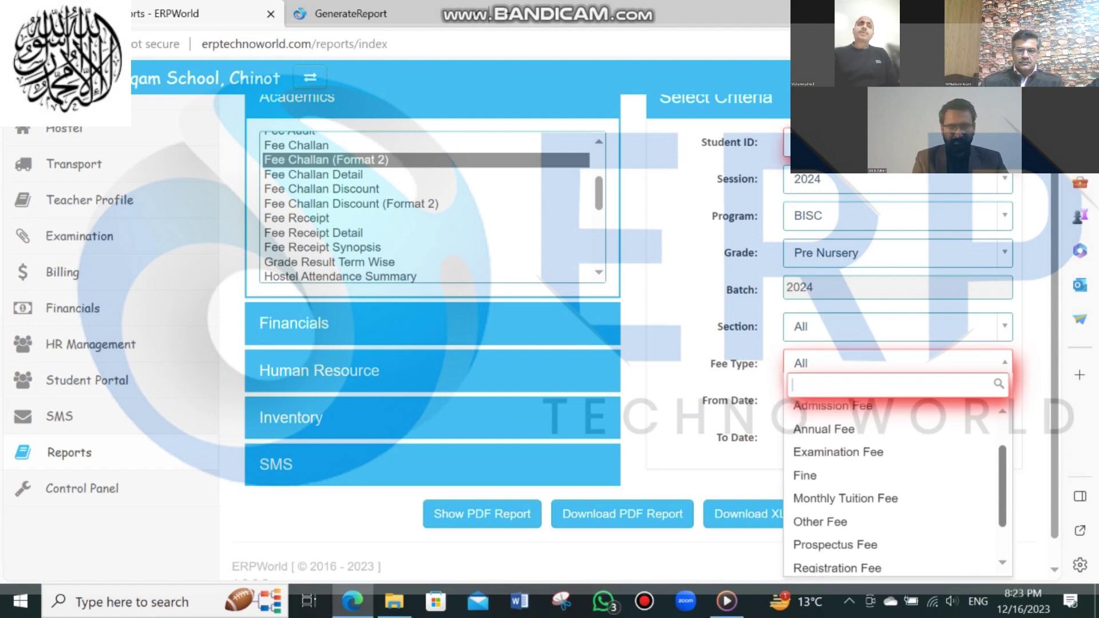
scroll(893, 492, down, 1)
scroll(894, 492, up, 3)
scroll(893, 492, up, 1)
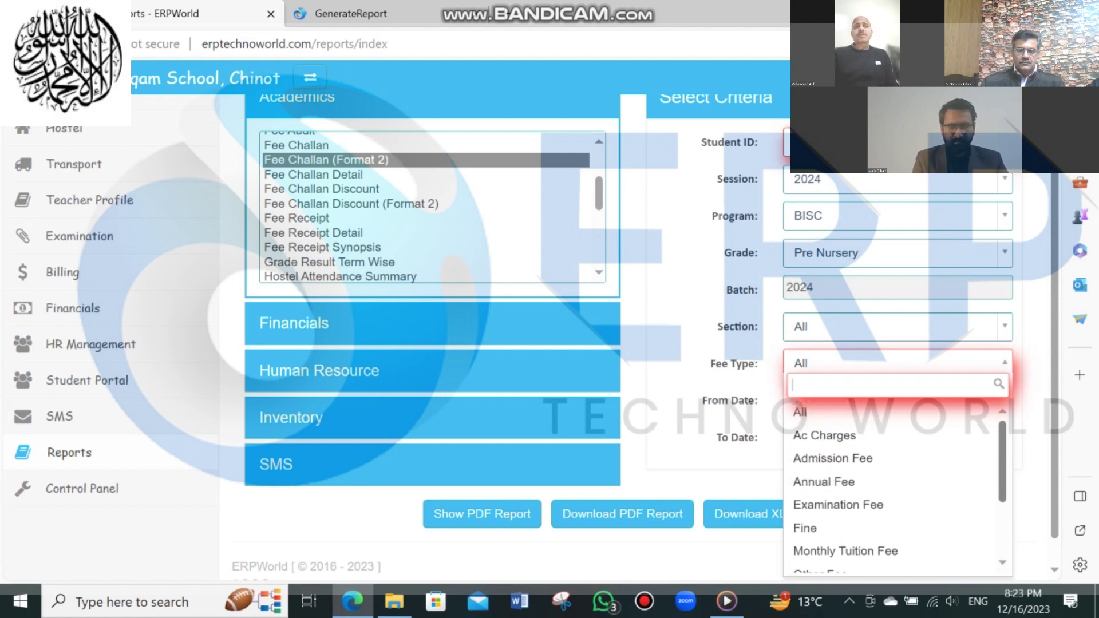
scroll(893, 492, down, 3)
scroll(893, 493, up, 3)
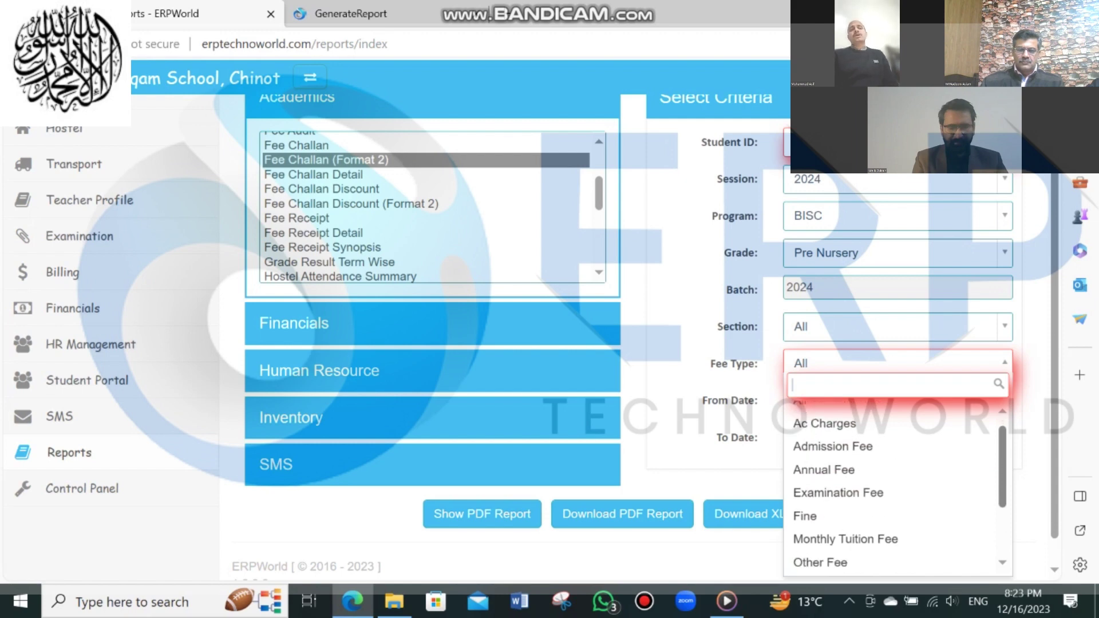
scroll(893, 492, down, 1)
scroll(893, 493, up, 1)
scroll(893, 493, up, 2)
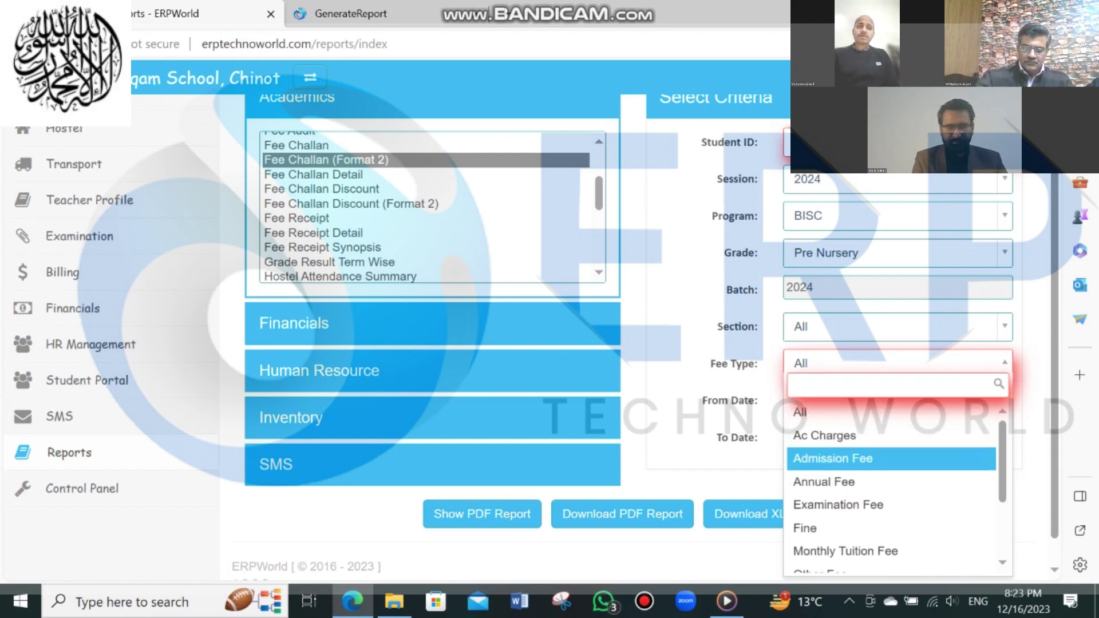
click(800, 412)
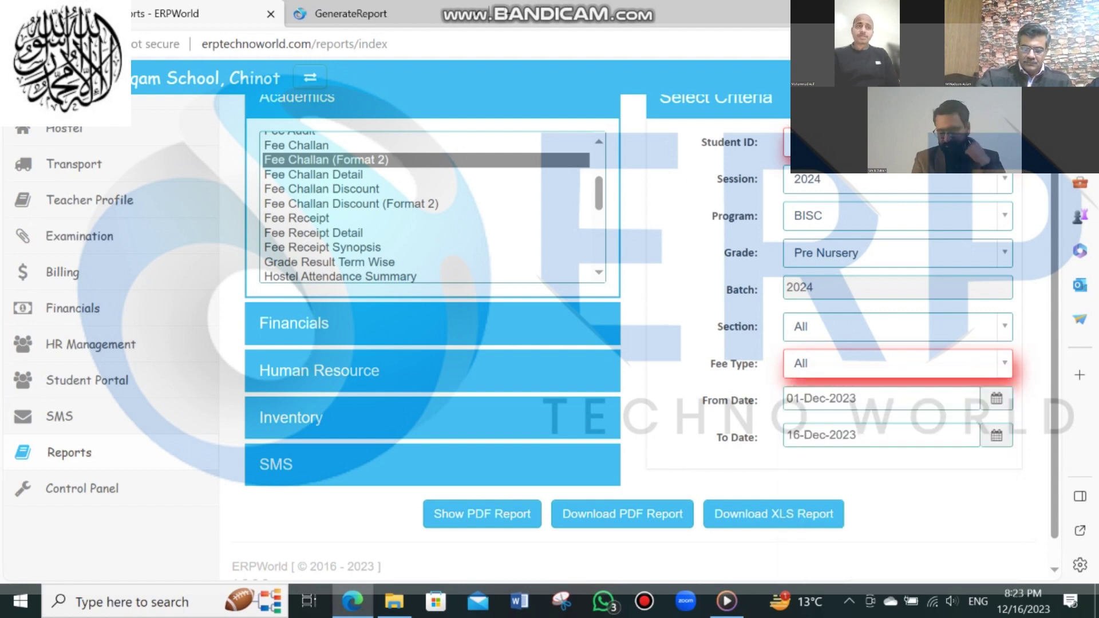
click(857, 435)
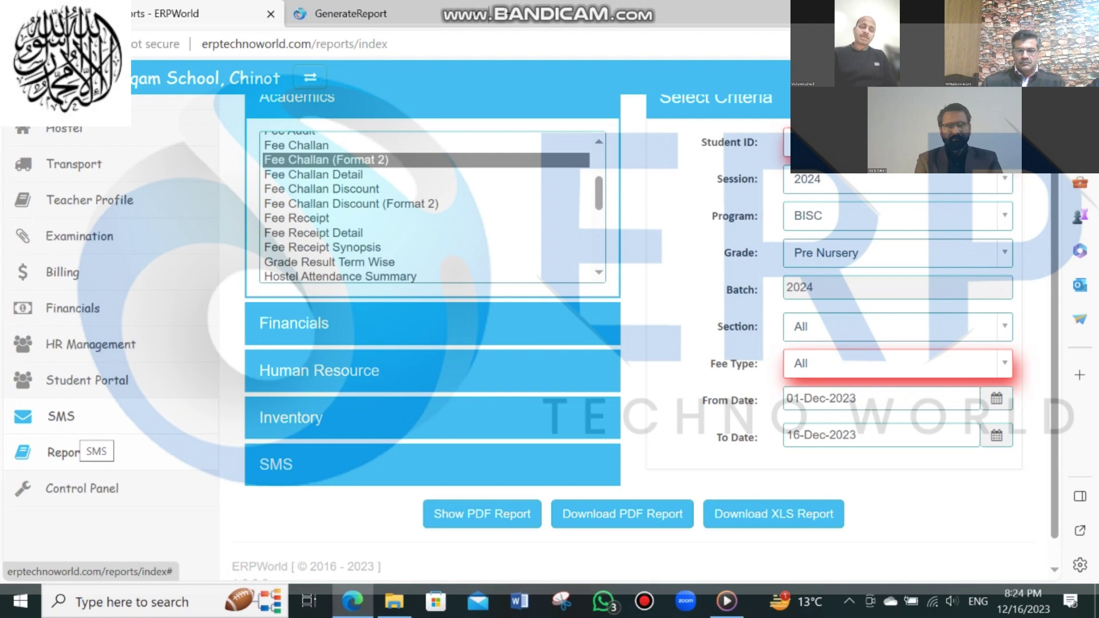
Expand the SMS module's options and compare the criteria of the Fee Challan, Format 2, Detail, Discount and Discount (Format 2) reports.
click(68, 418)
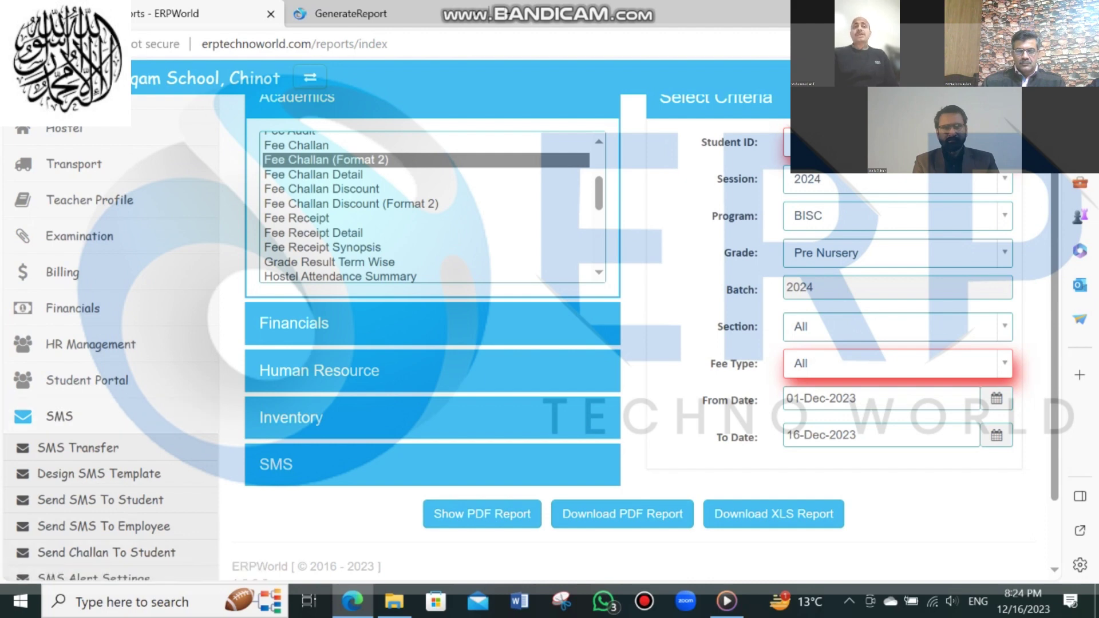
click(327, 145)
click(326, 161)
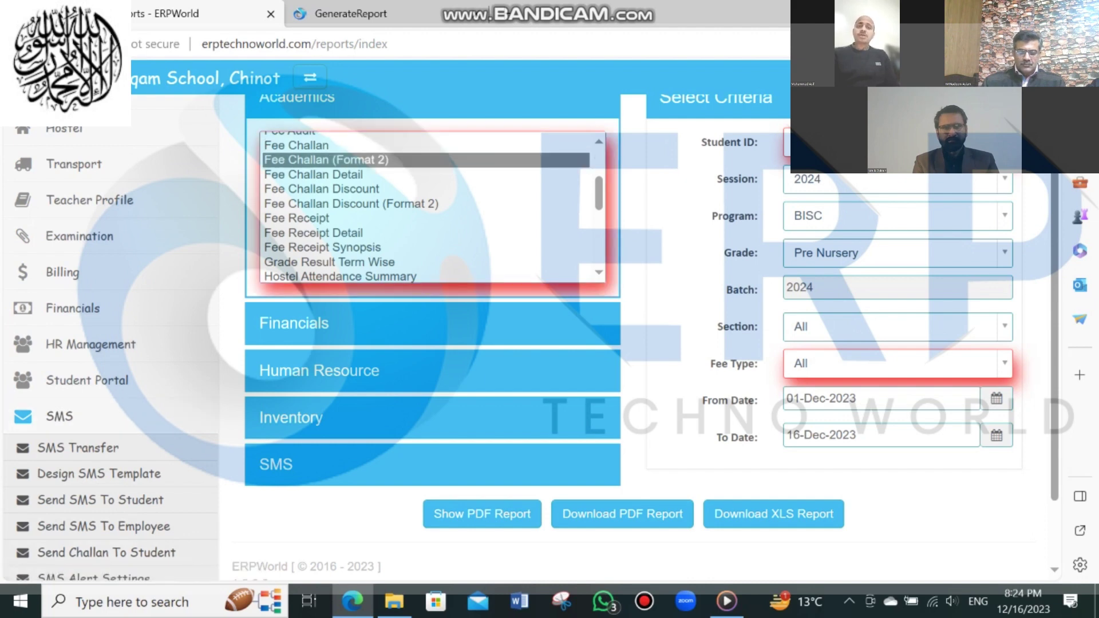
click(314, 175)
click(322, 189)
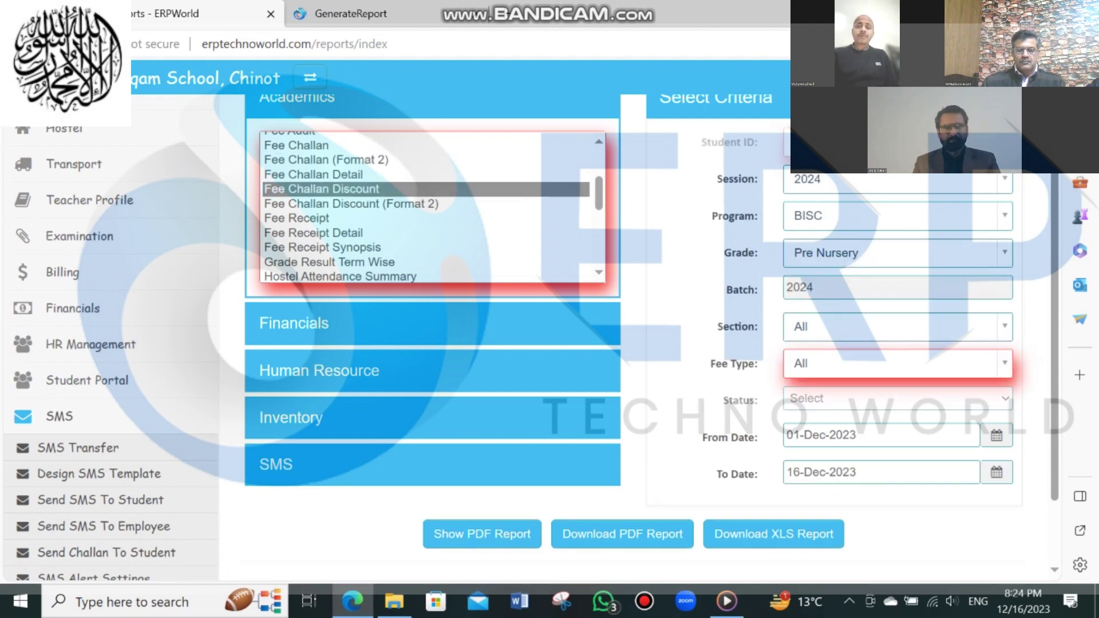
click(351, 204)
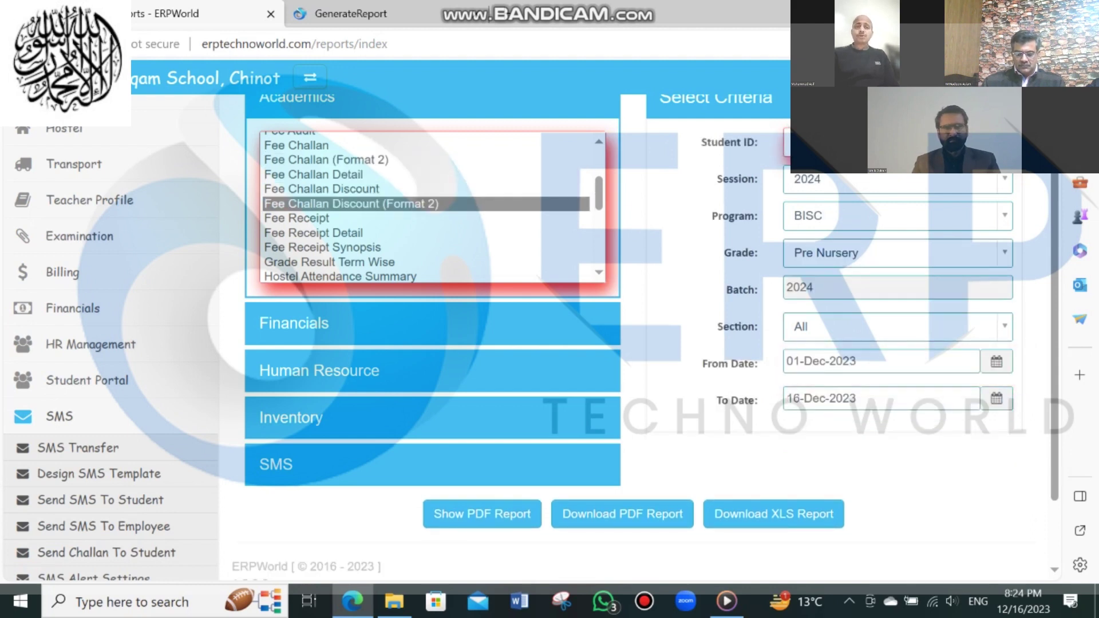
click(322, 189)
click(314, 175)
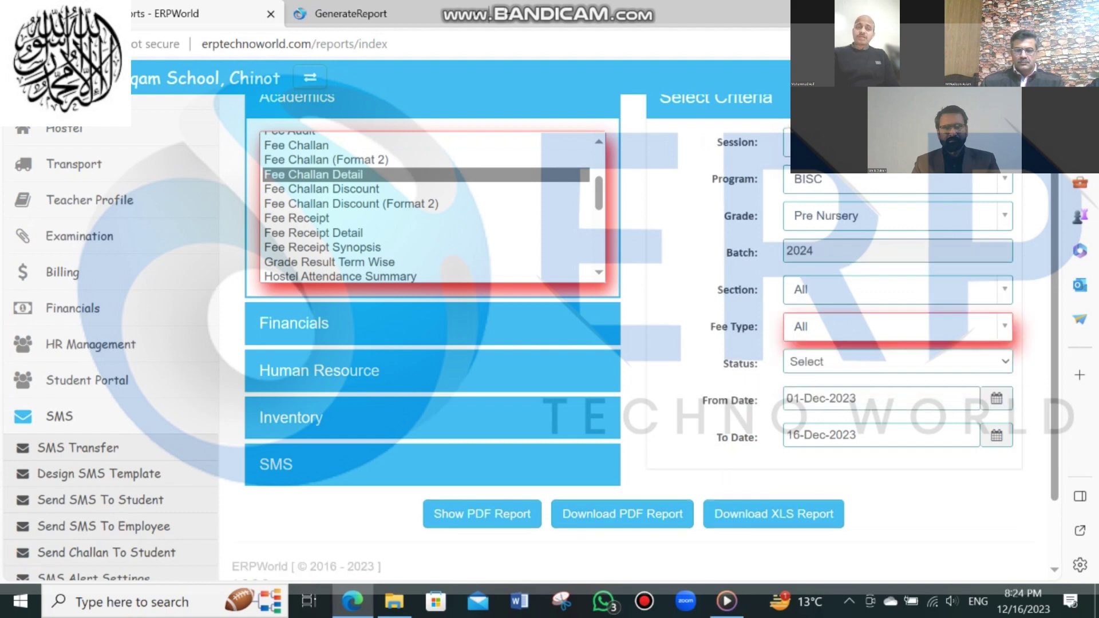
click(321, 189)
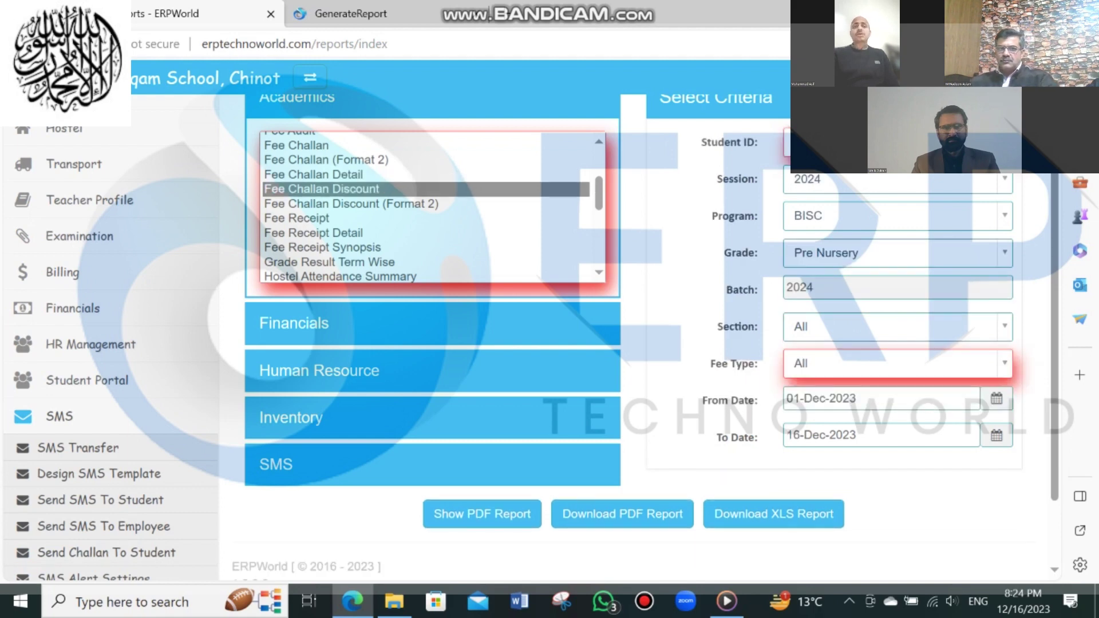
click(314, 174)
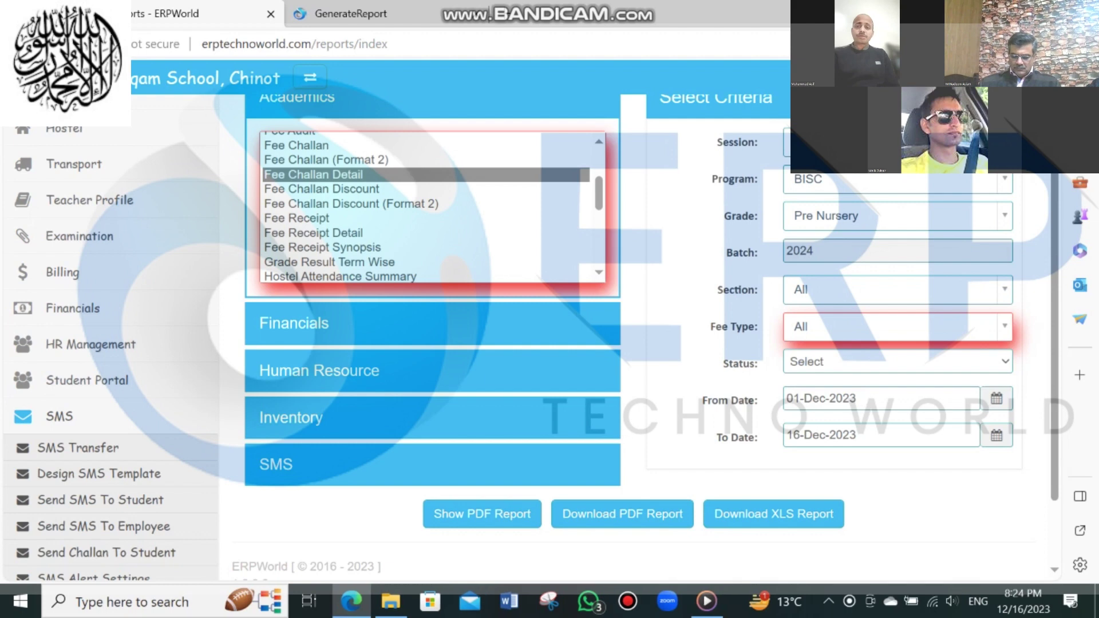
click(322, 189)
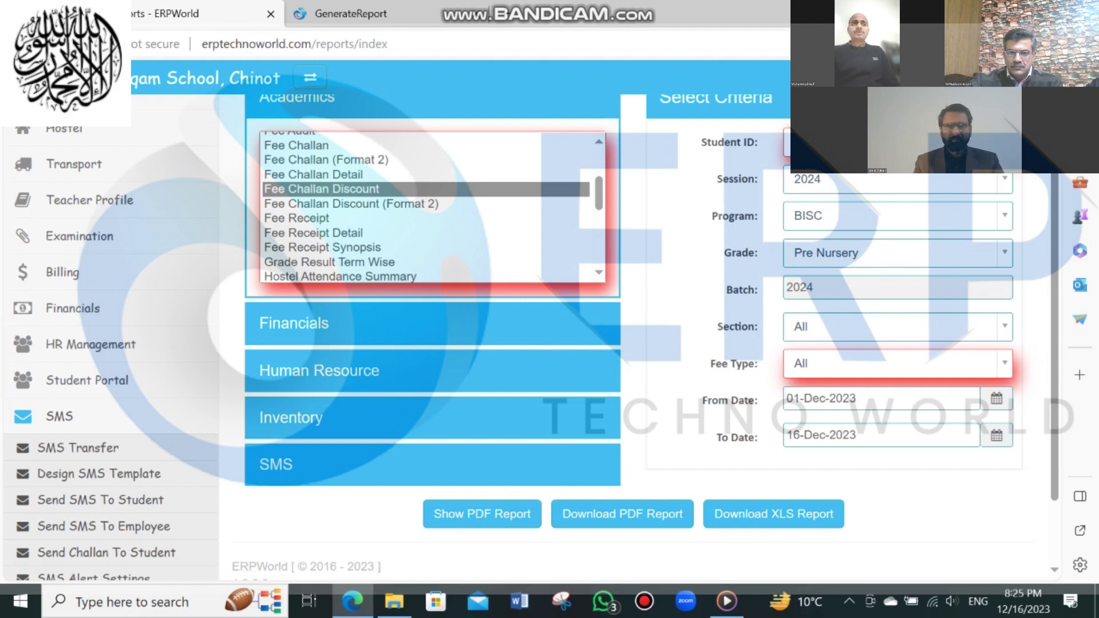
Review the layout of the generated Fee Challan PDF and return to the report selection page.
key(ctrl+Tab)
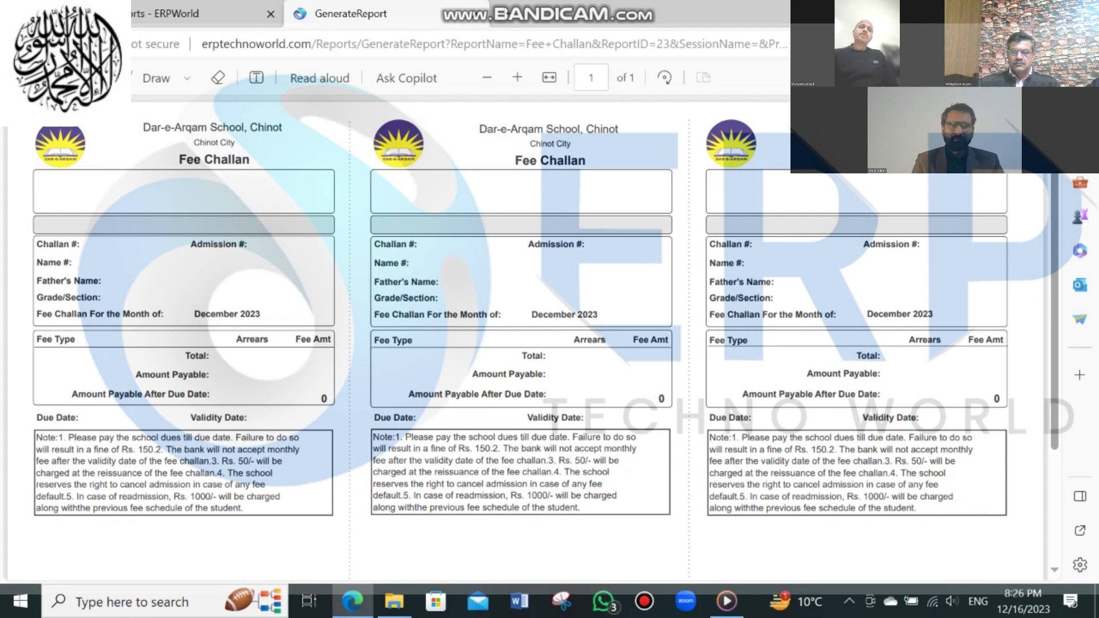
click(197, 13)
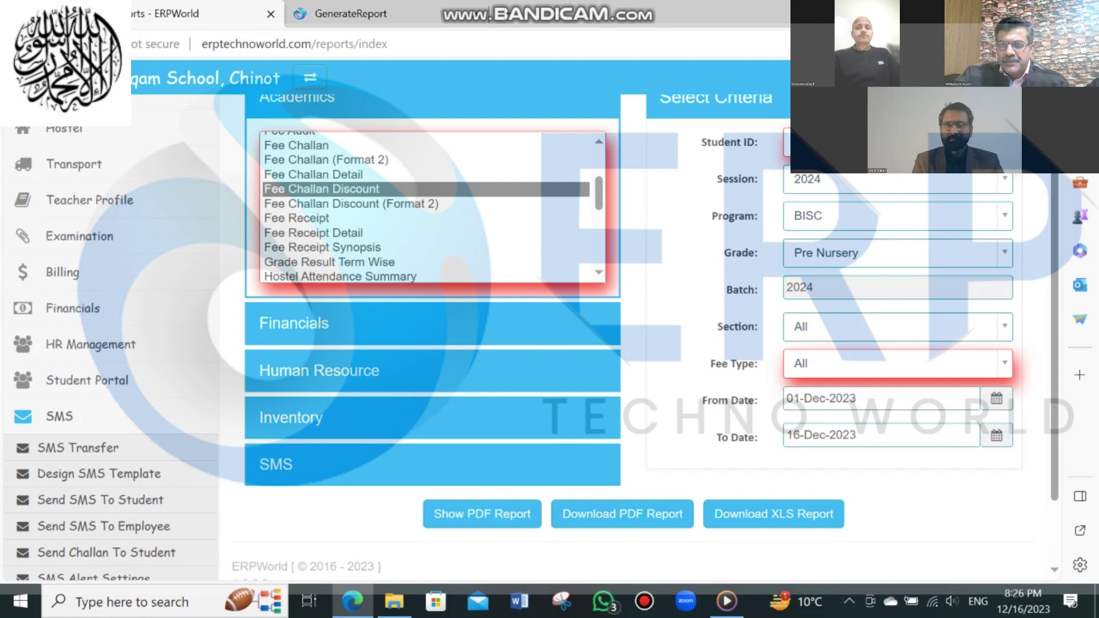
Choose the Fee Challan Detail report and bring the generated Fee Challan PDF back into view.
click(314, 174)
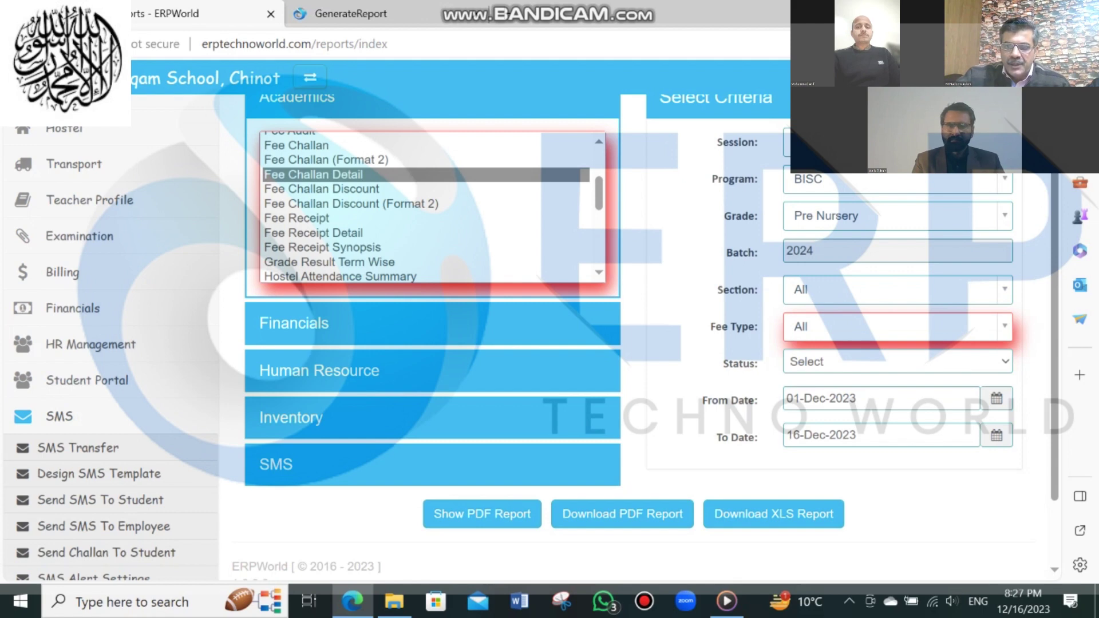
click(327, 160)
click(314, 175)
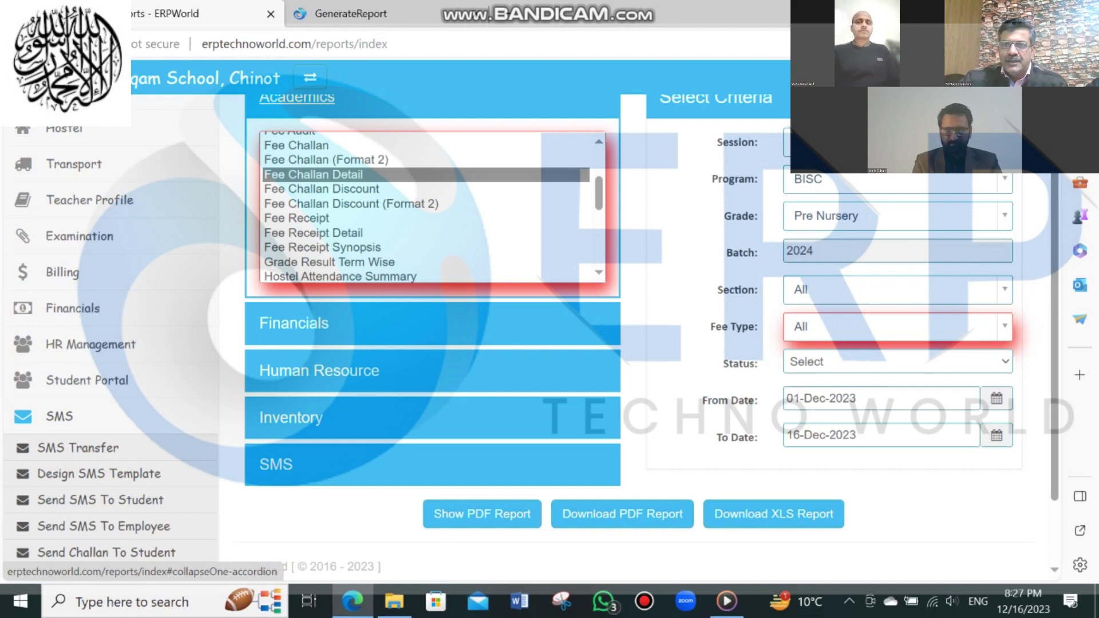
key(ctrl+Tab)
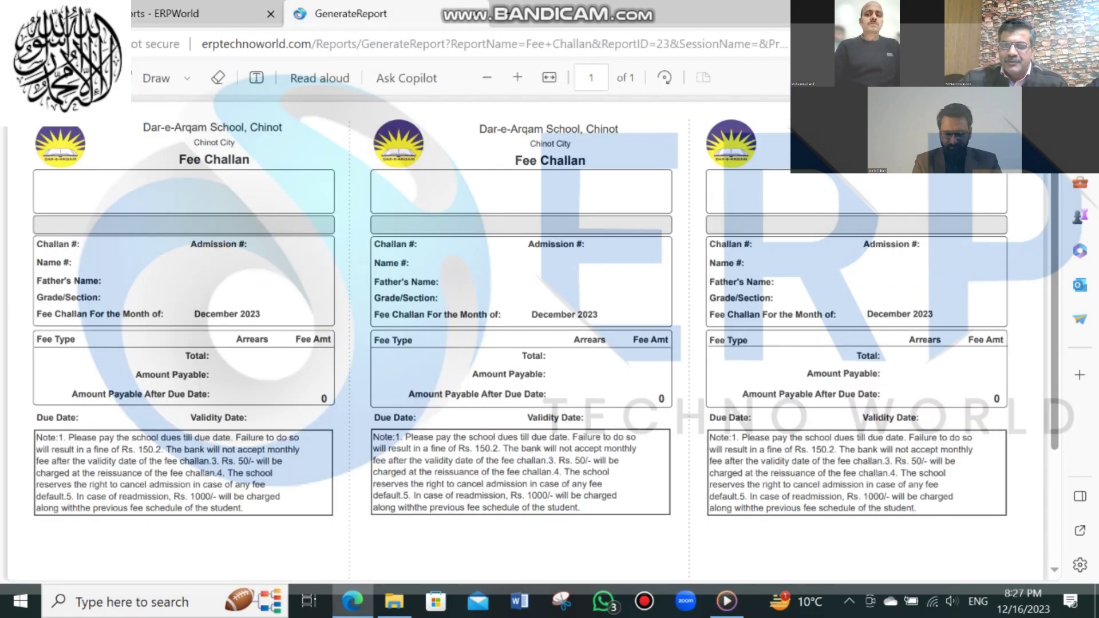